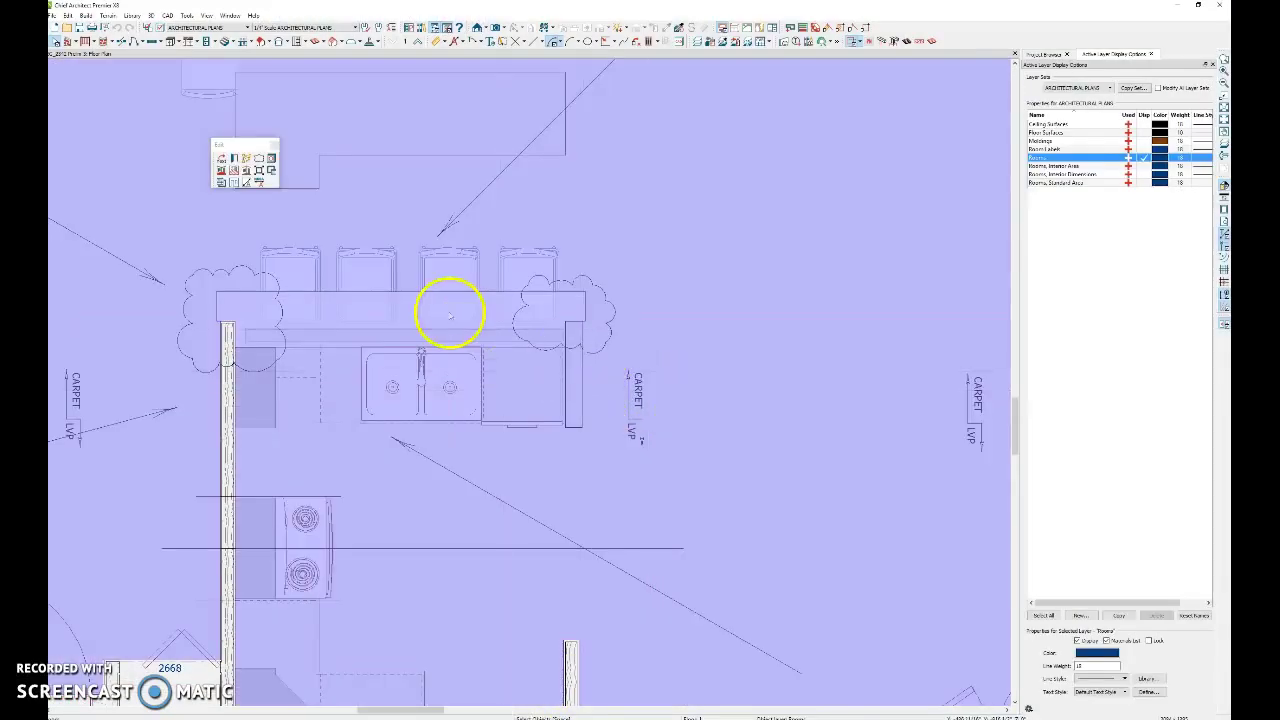
# Step: Extend the bar's railing wall leftward so its end meets the partition wall
pyautogui.click(406, 323)
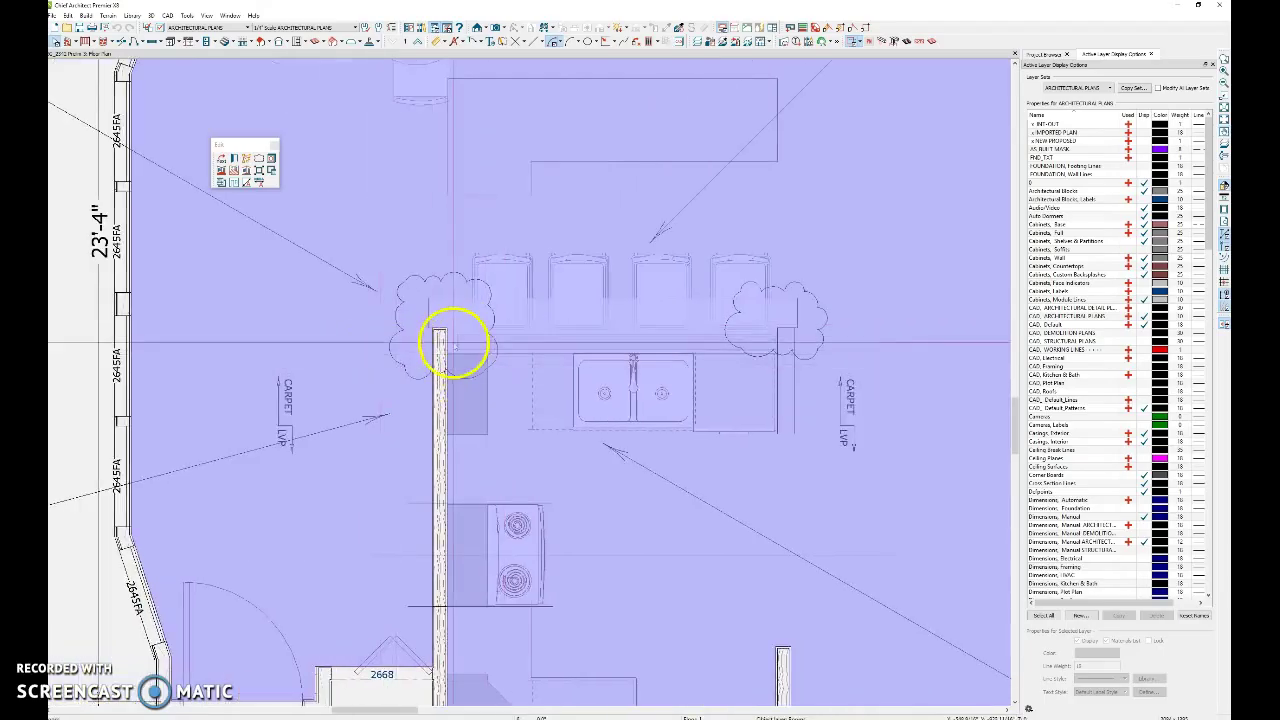
pyautogui.scroll(2, 457, 343)
pyautogui.click(445, 345)
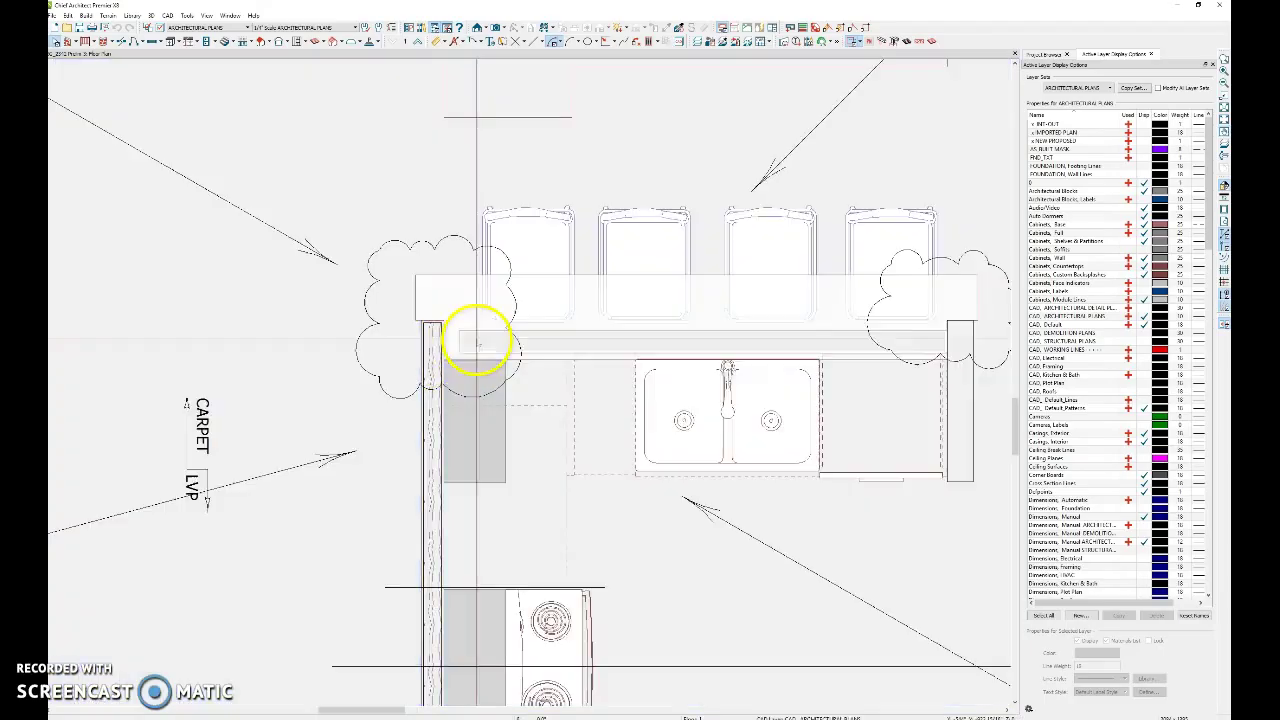
pyautogui.scroll(2, 440, 345)
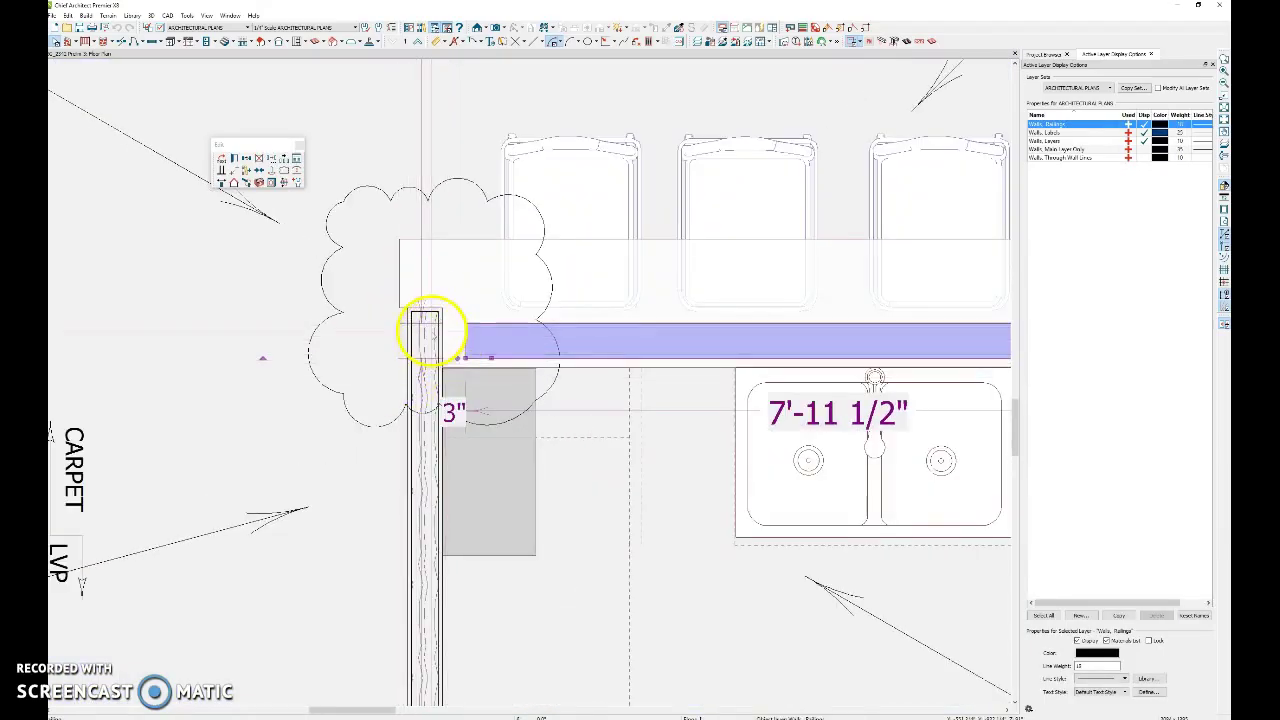
pyautogui.scroll(1, 422, 345)
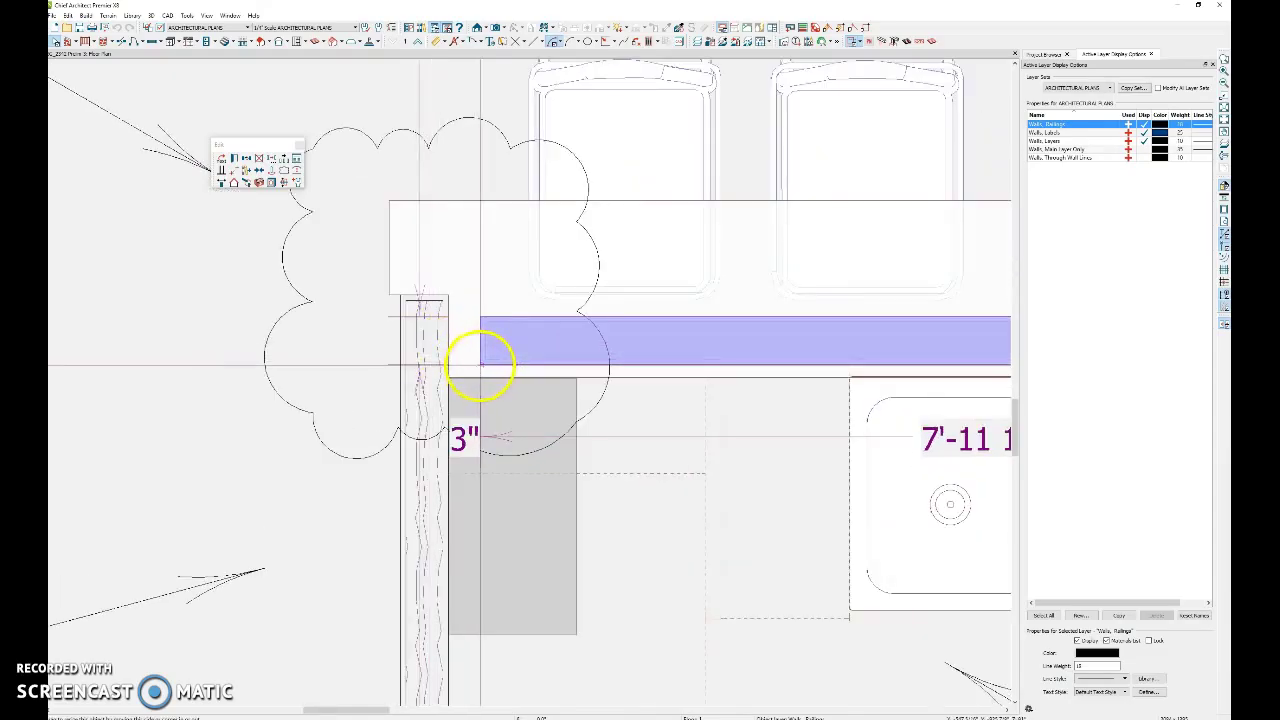
pyautogui.moveTo(479, 366); pyautogui.dragTo(445, 366)
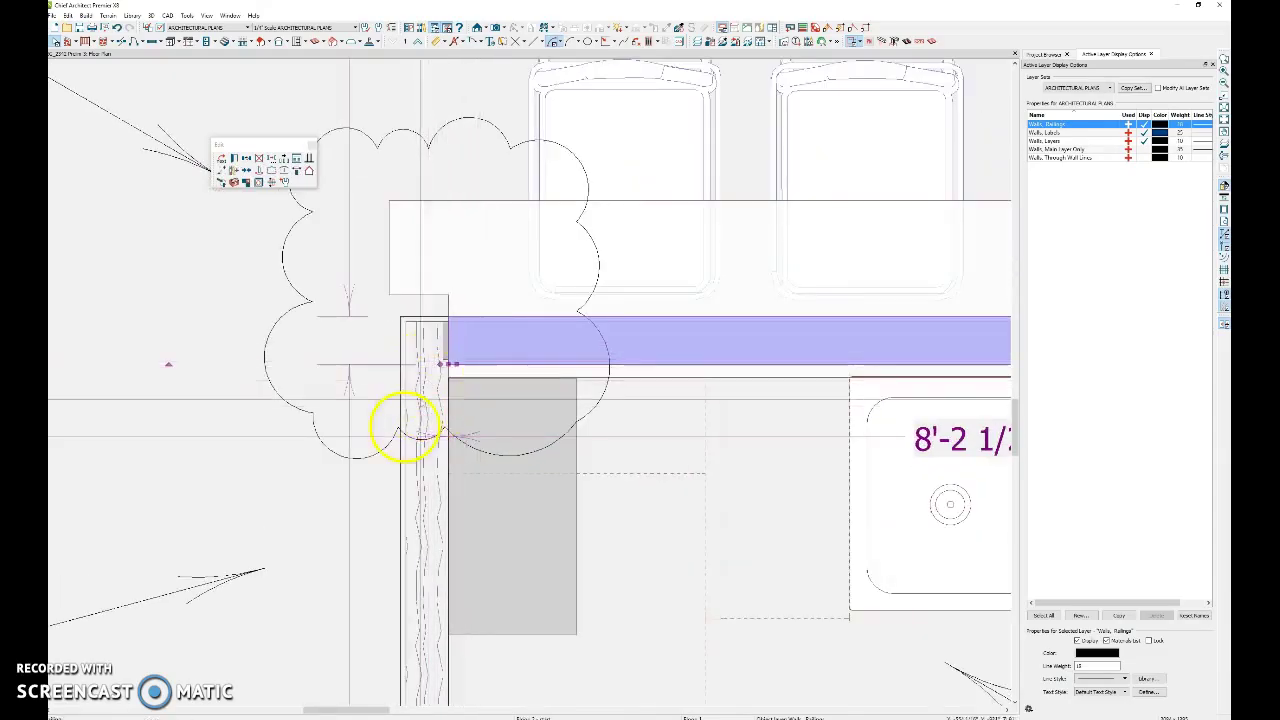
# Step: Stretch the vertical partition wall's top end up past the bar wall
pyautogui.click(415, 377)
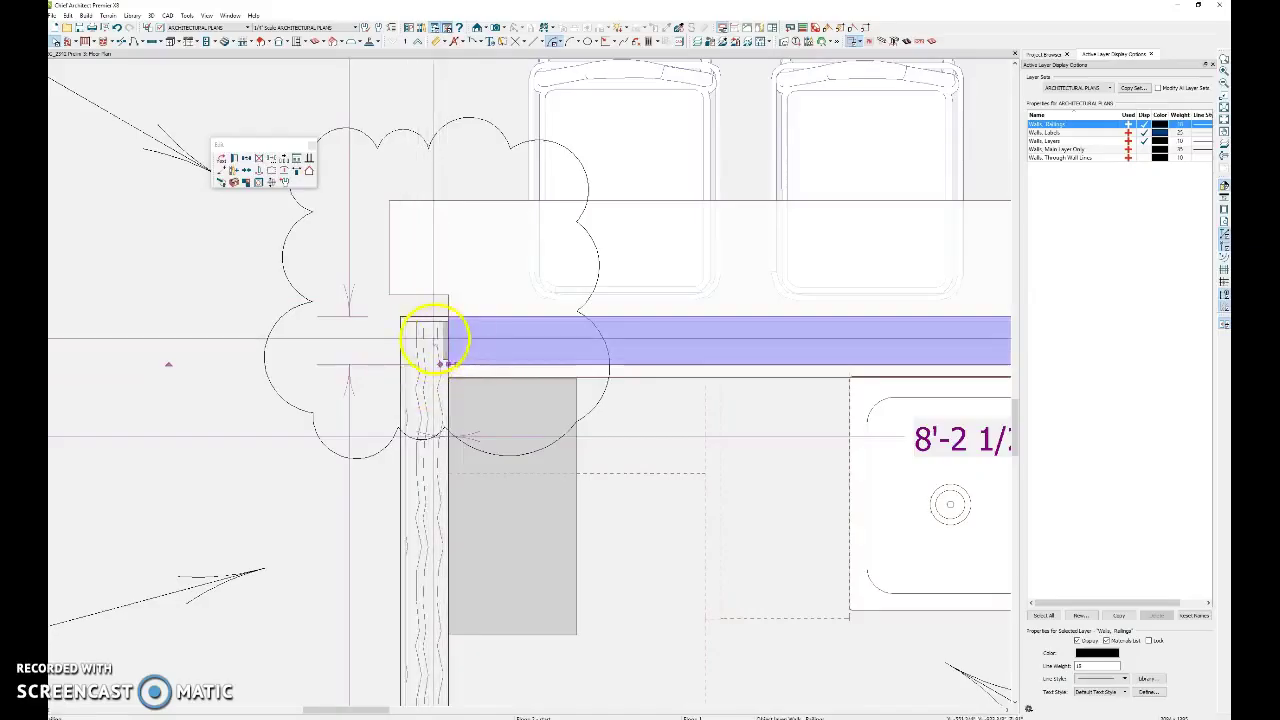
pyautogui.click(417, 490)
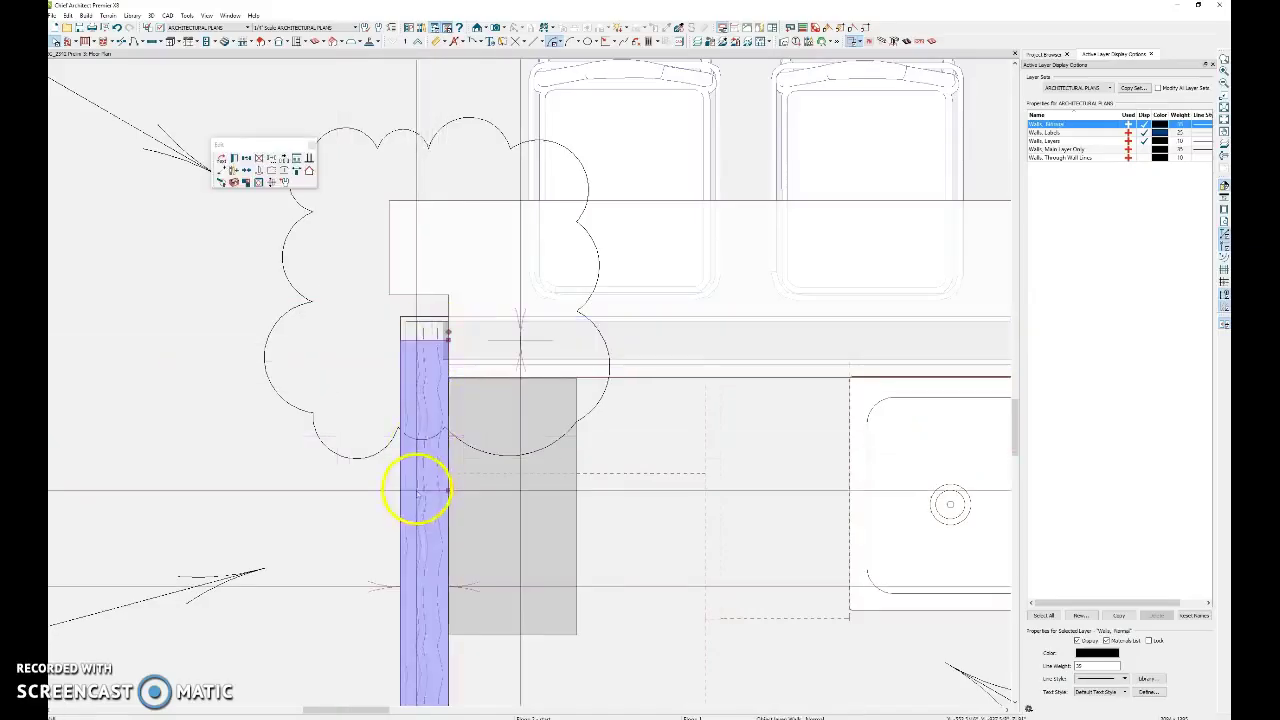
pyautogui.moveTo(417, 329)
pyautogui.mouseDown()
pyautogui.moveTo(470, 325)
pyautogui.moveTo(410, 362)
pyautogui.mouseUp()
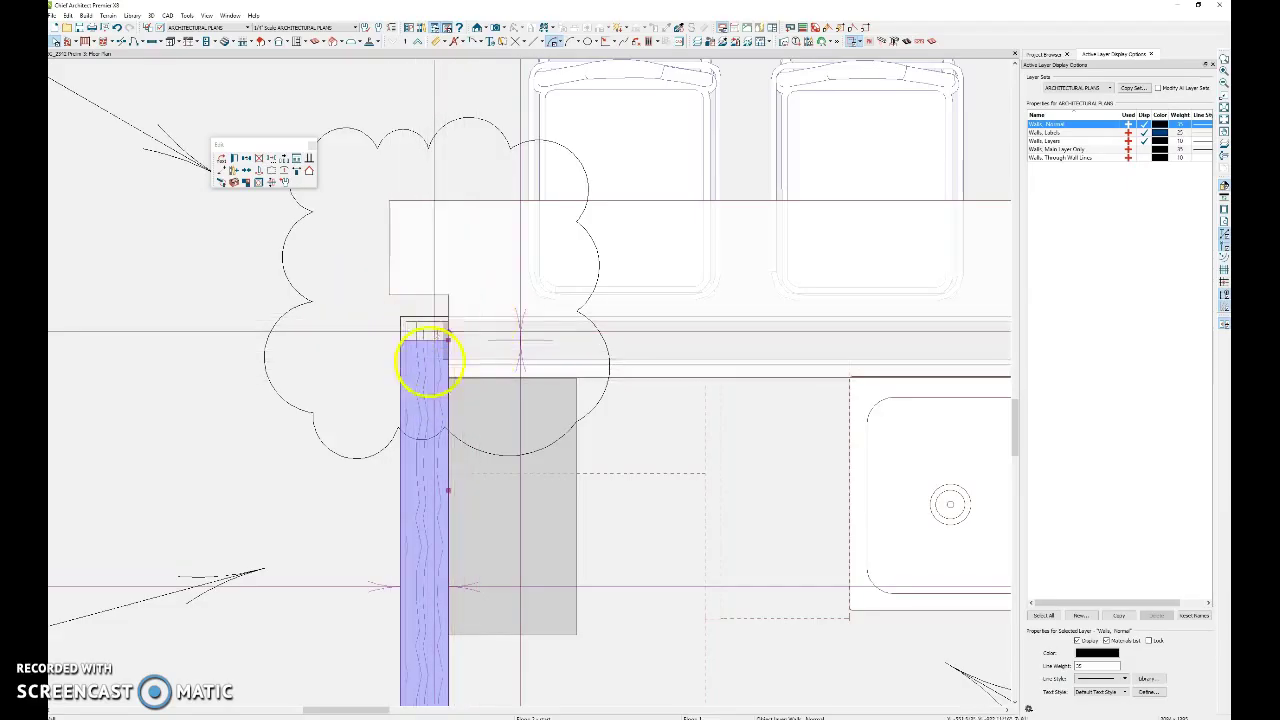
pyautogui.moveTo(410, 362); pyautogui.dragTo(434, 343)
pyautogui.scroll(-1, 503, 395)
pyautogui.scroll(-1, 503, 395)
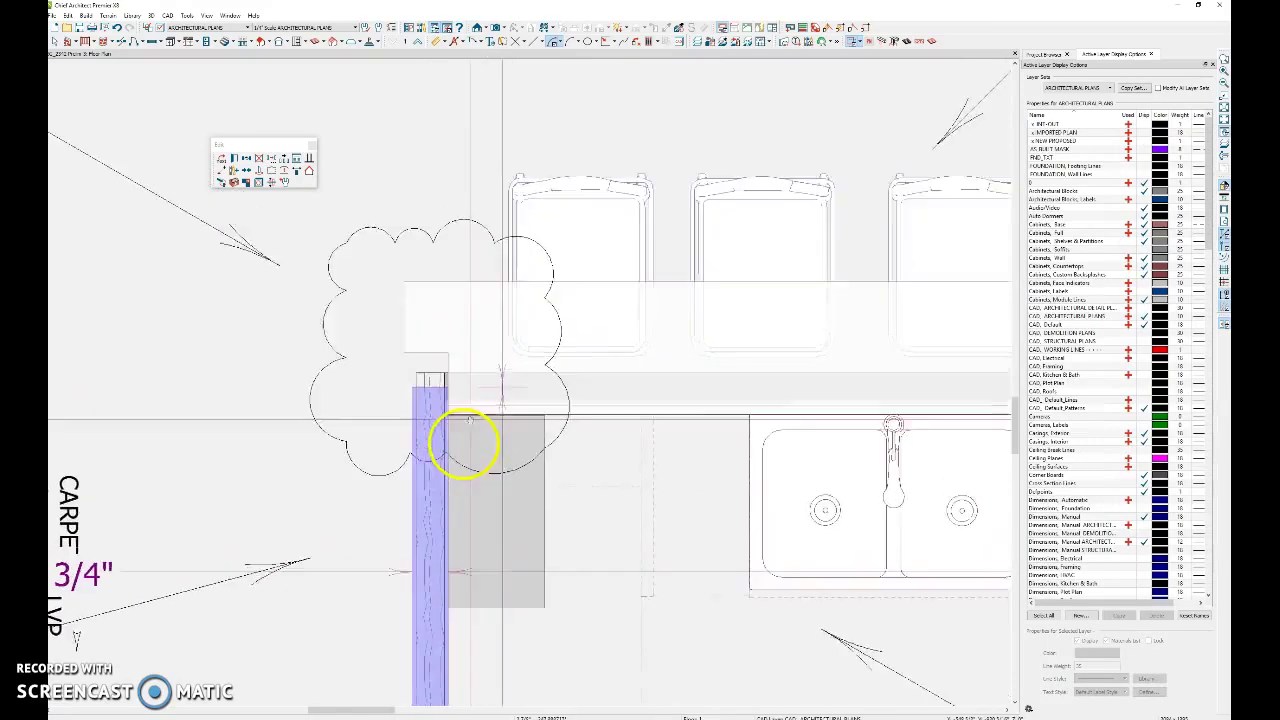
pyautogui.scroll(-1, 463, 445)
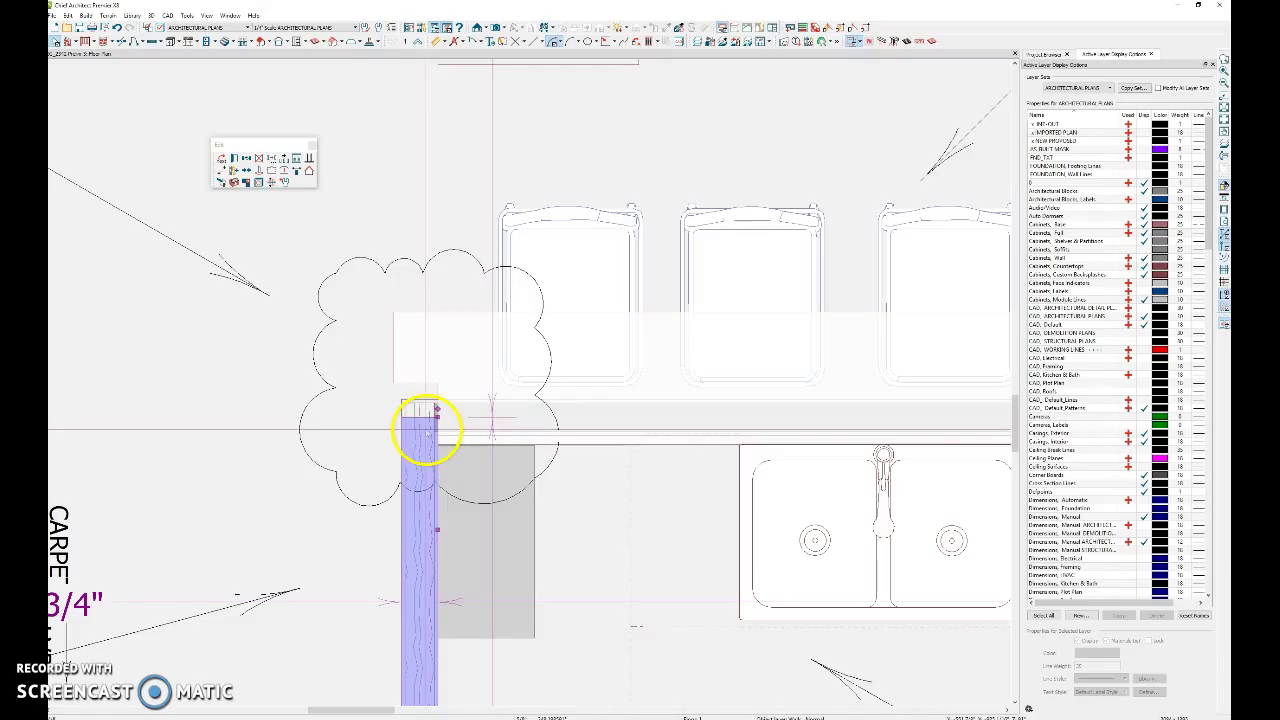
pyautogui.moveTo(428, 428)
pyautogui.mouseDown()
pyautogui.moveTo(445, 408)
pyautogui.moveTo(436, 420)
pyautogui.moveTo(428, 386)
pyautogui.moveTo(438, 283)
pyautogui.mouseUp()
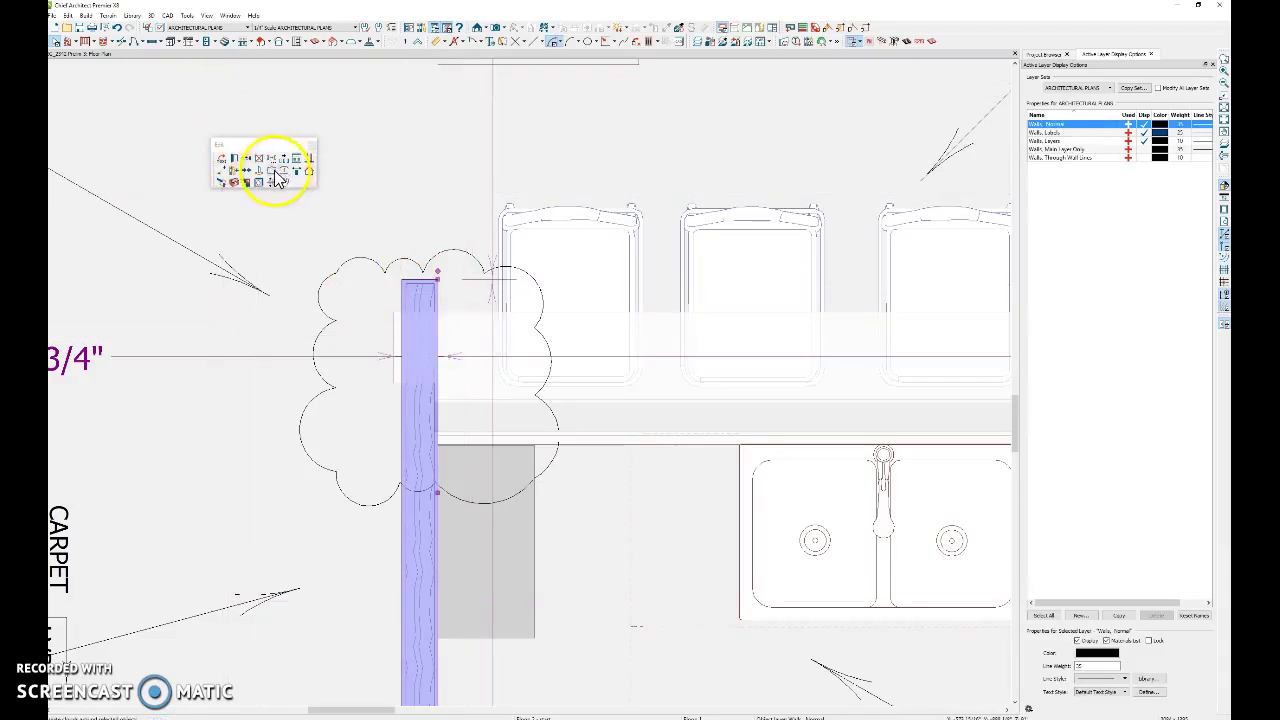
# Step: Break the partition wall at the bar's edge into a short separate piece
pyautogui.click(120, 42)
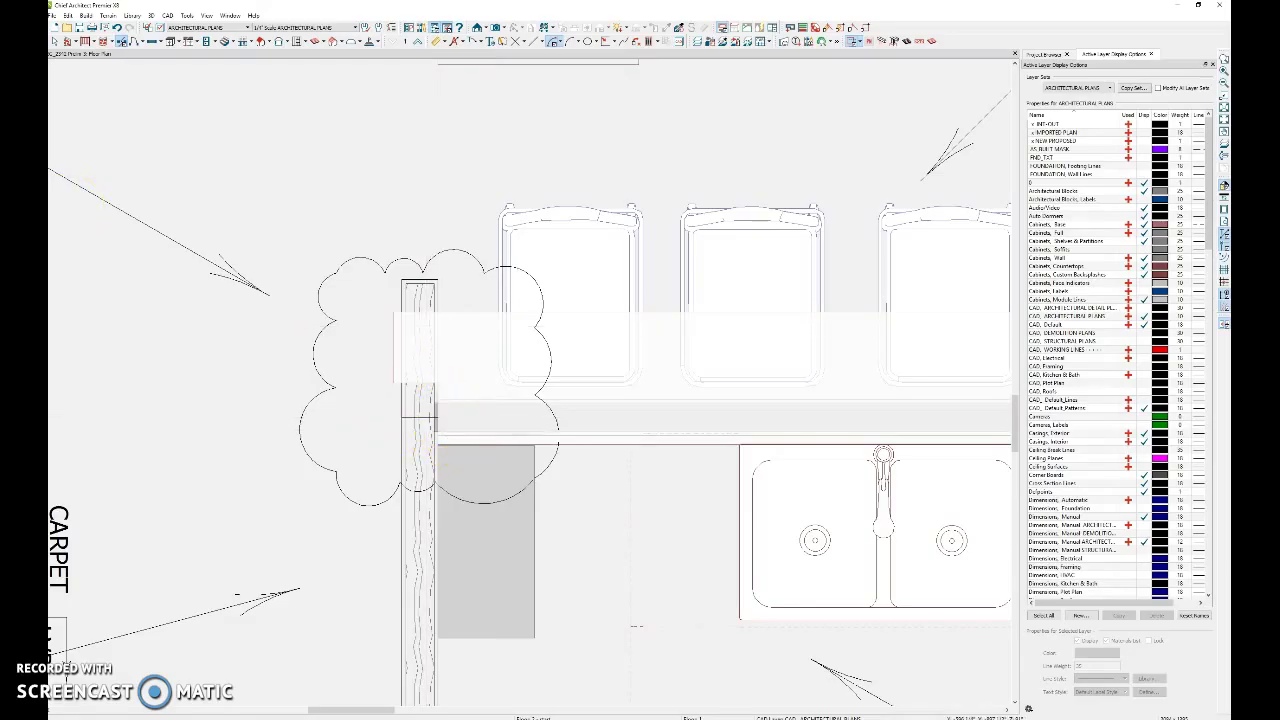
pyautogui.click(414, 291)
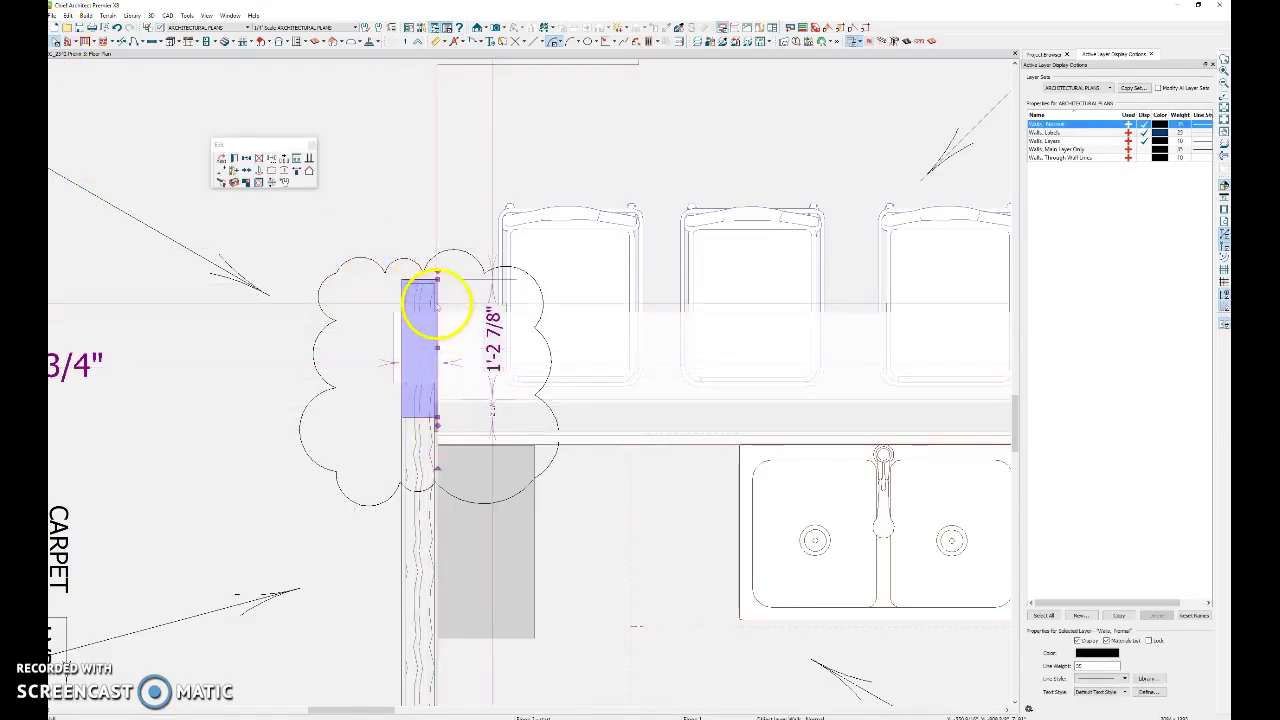
# Step: Assign the short wall piece a copied Interior-4 wall type in Wall Specification
pyautogui.doubleClick(428, 351)
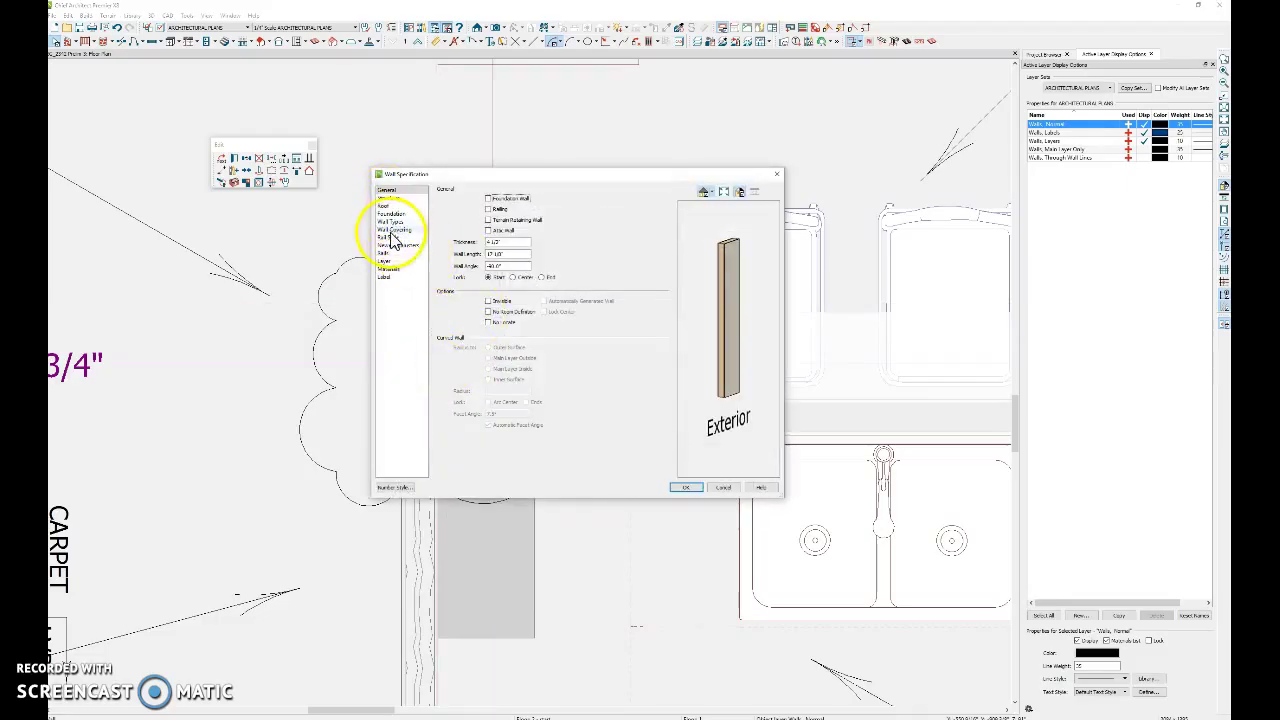
pyautogui.click(390, 221)
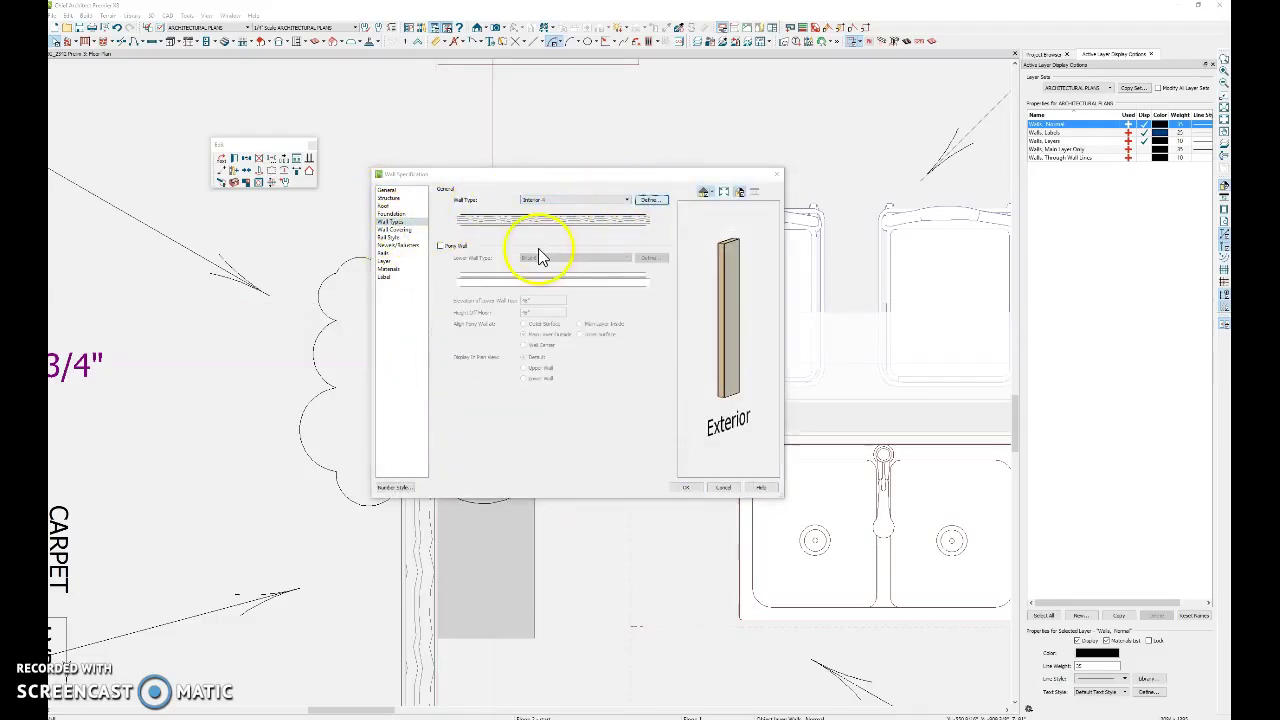
pyautogui.click(502, 231)
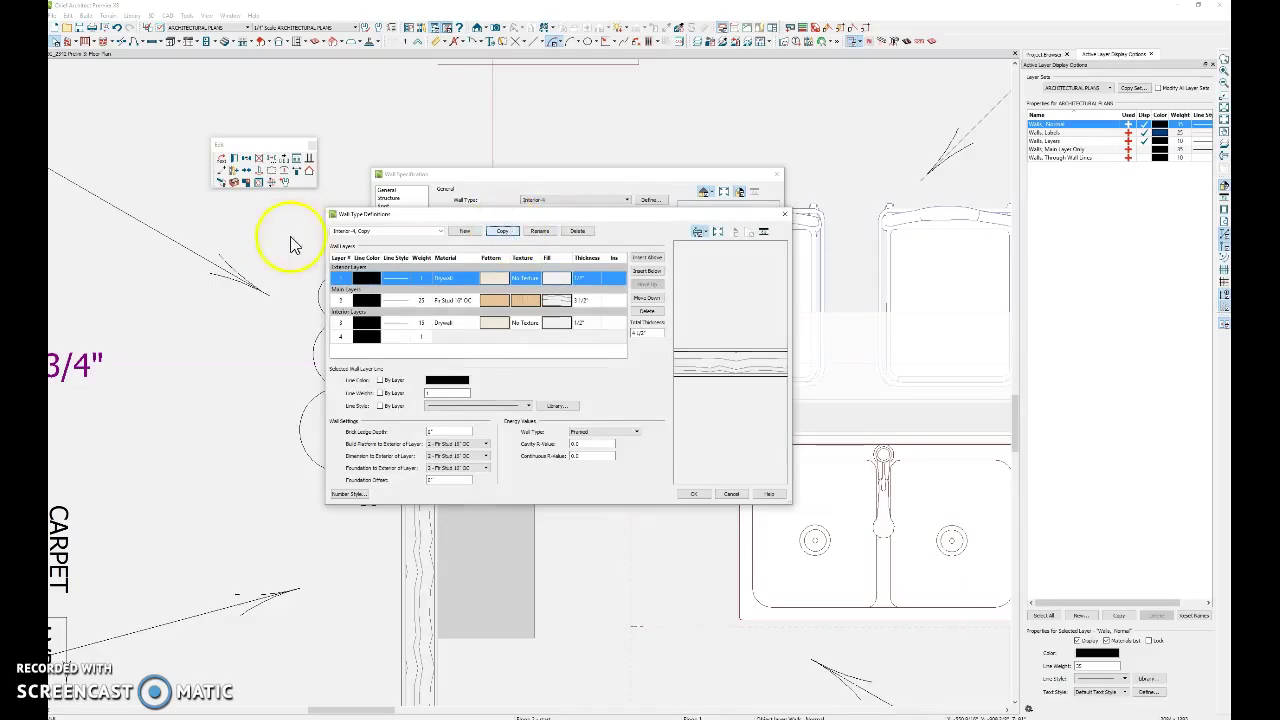
pyautogui.click(690, 495)
pyautogui.click(686, 486)
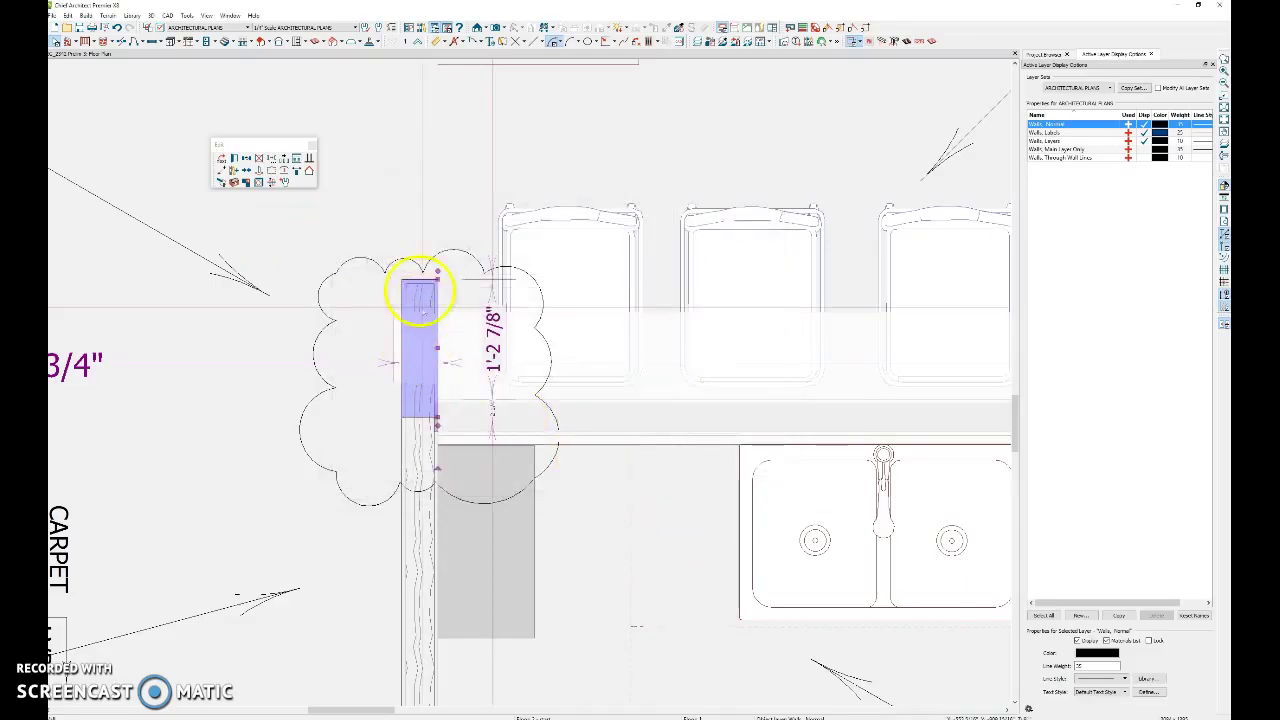
# Step: Shorten the short wall piece to about 4 1/4" and check its joins
pyautogui.moveTo(420, 290); pyautogui.dragTo(436, 382)
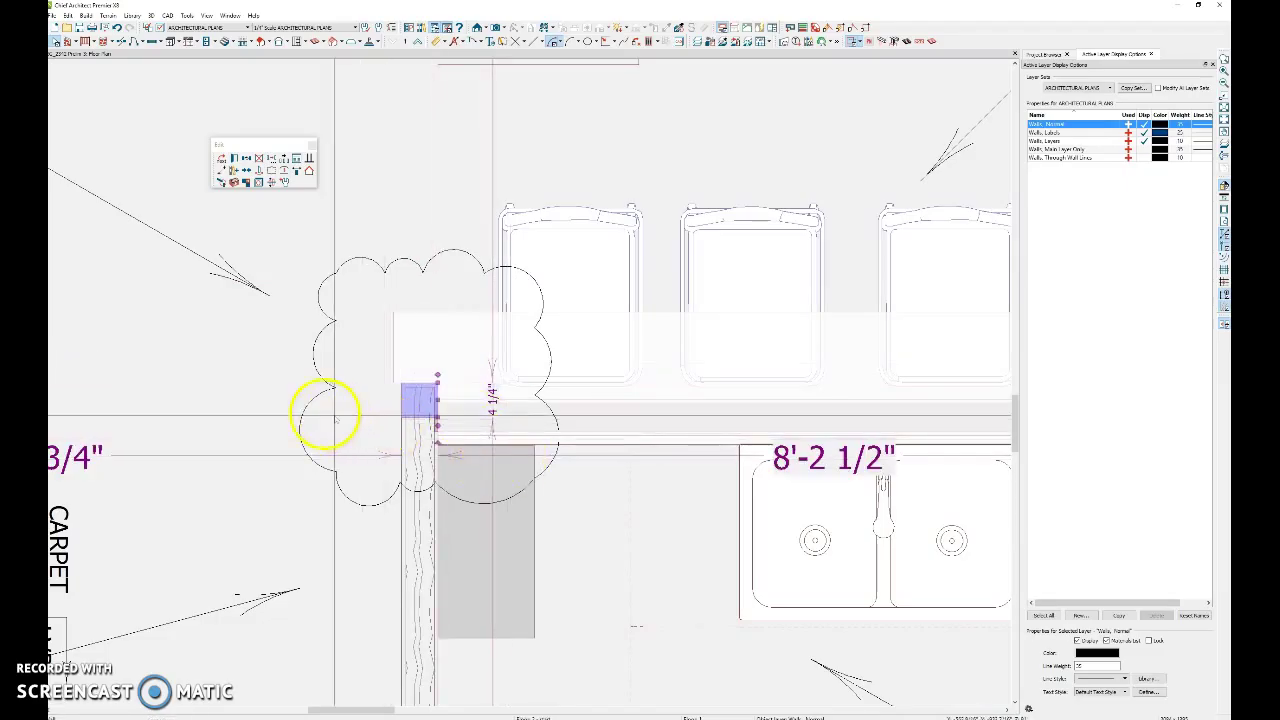
pyautogui.click(420, 503)
pyautogui.click(415, 437)
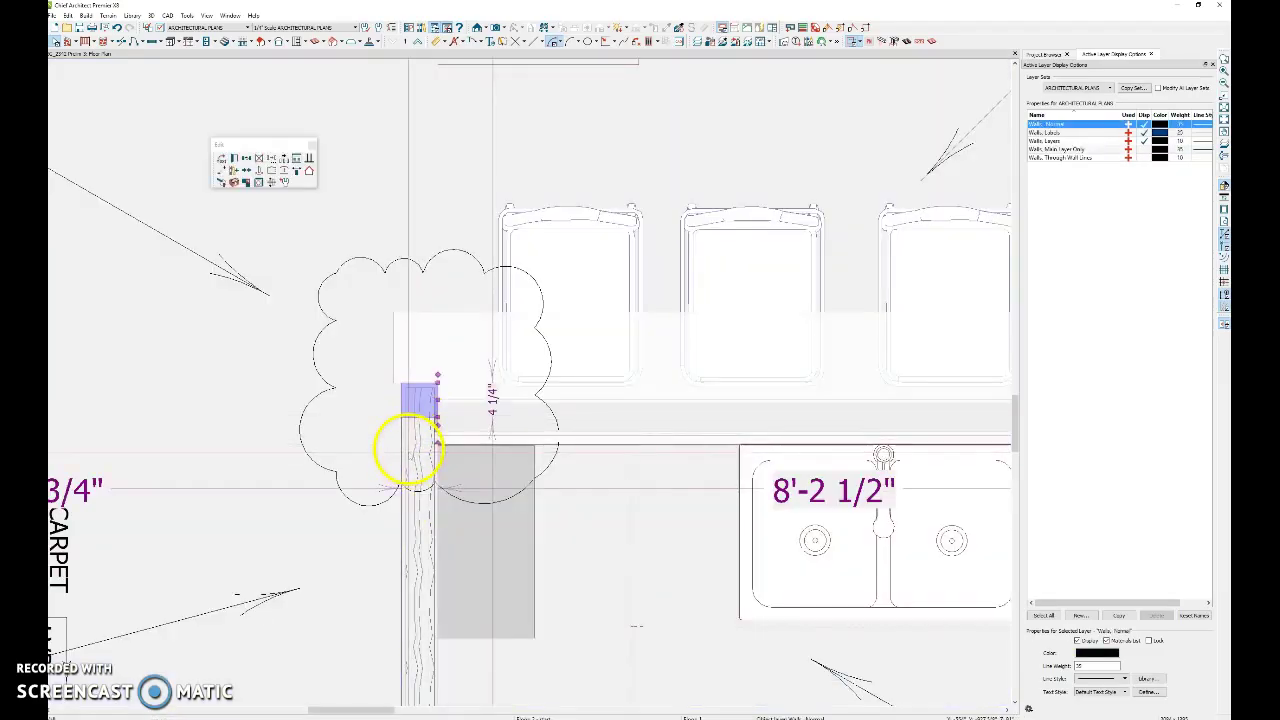
pyautogui.click(414, 417)
pyautogui.click(417, 449)
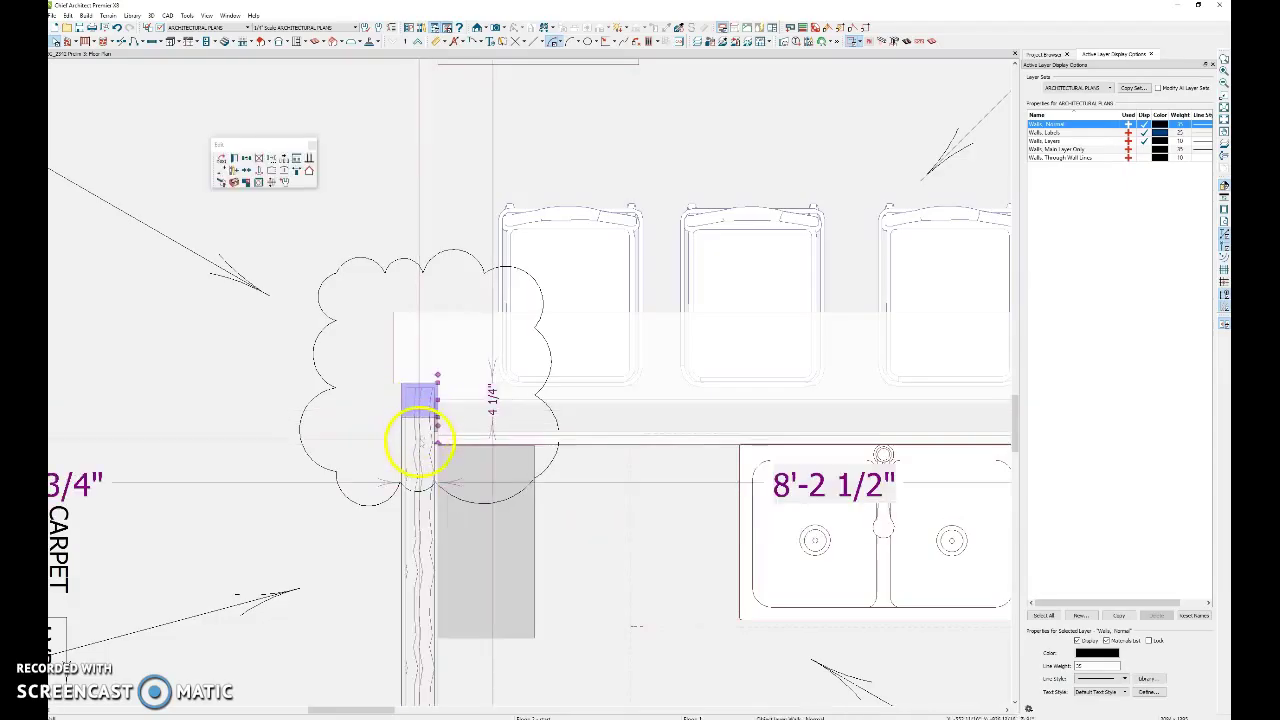
pyautogui.press('Escape')
pyautogui.click(416, 410)
pyautogui.click(405, 432)
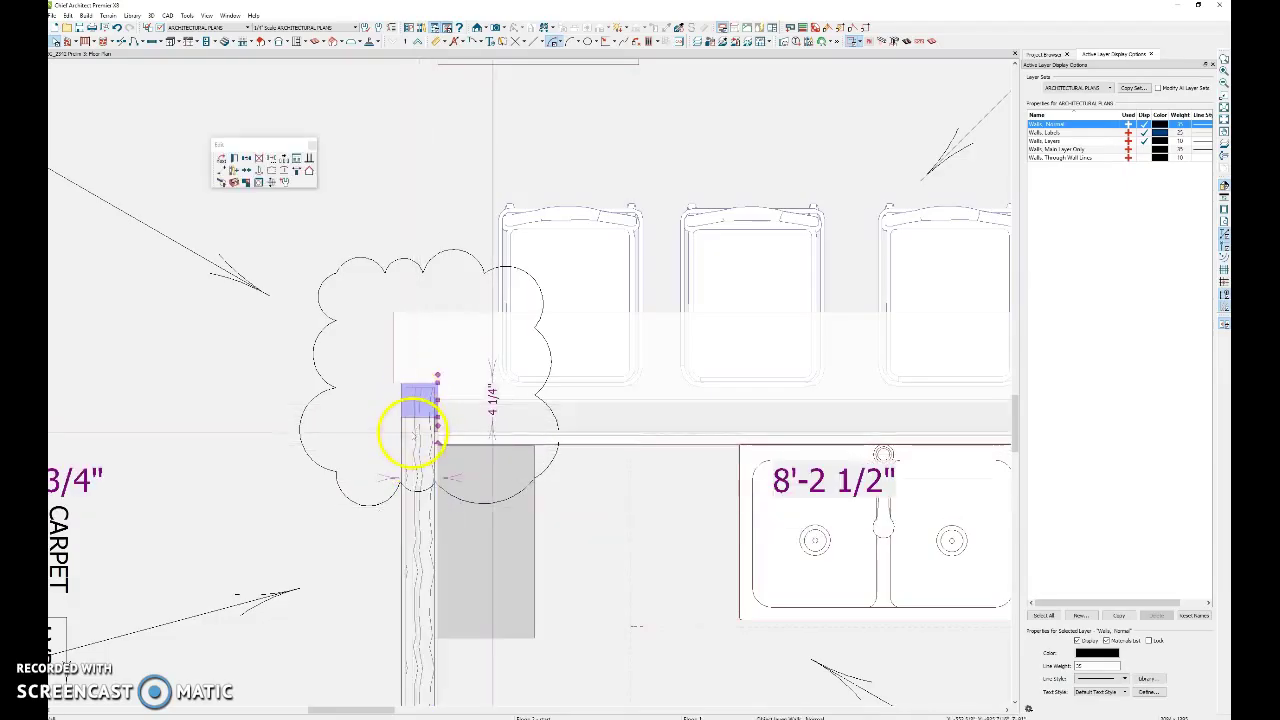
pyautogui.scroll(-2, 392, 432)
pyautogui.click(262, 390)
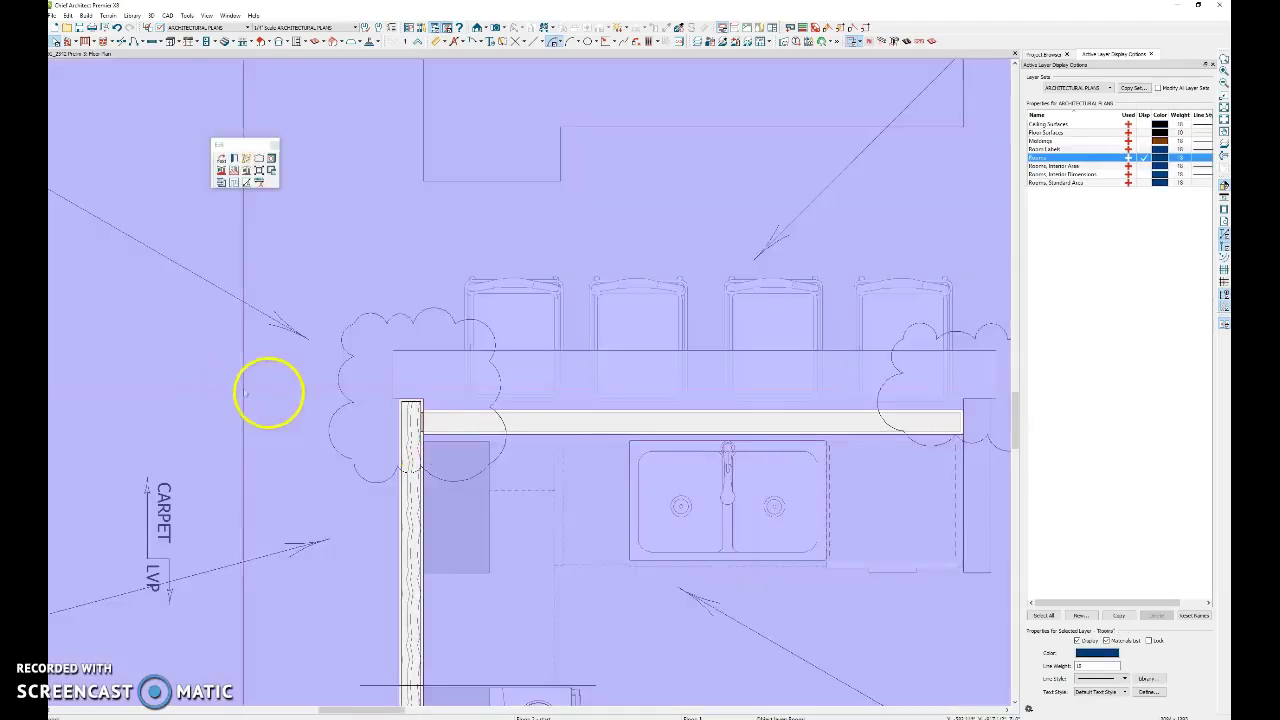
# Step: Place a Full Camera from the upper right aimed at the kitchen bar
pyautogui.scroll(-2, 545, 295)
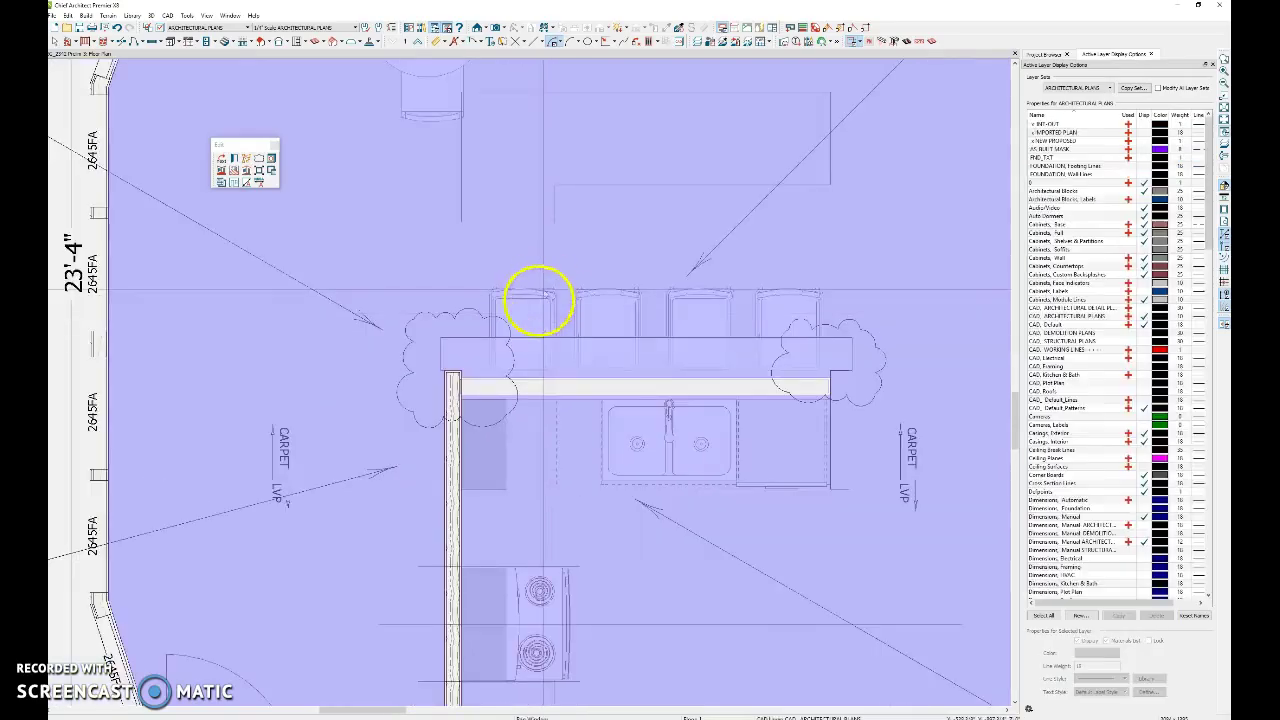
pyautogui.scroll(-1, 503, 329)
pyautogui.scroll(2, 748, 445)
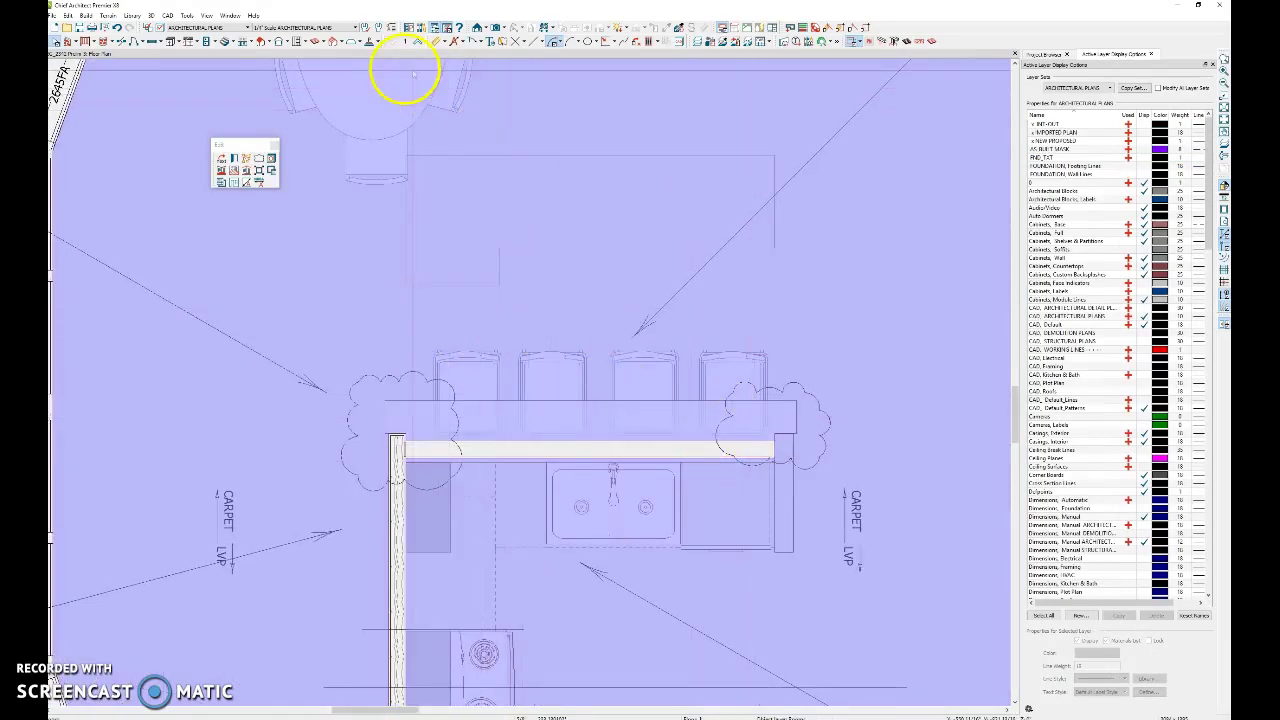
pyautogui.click(497, 28)
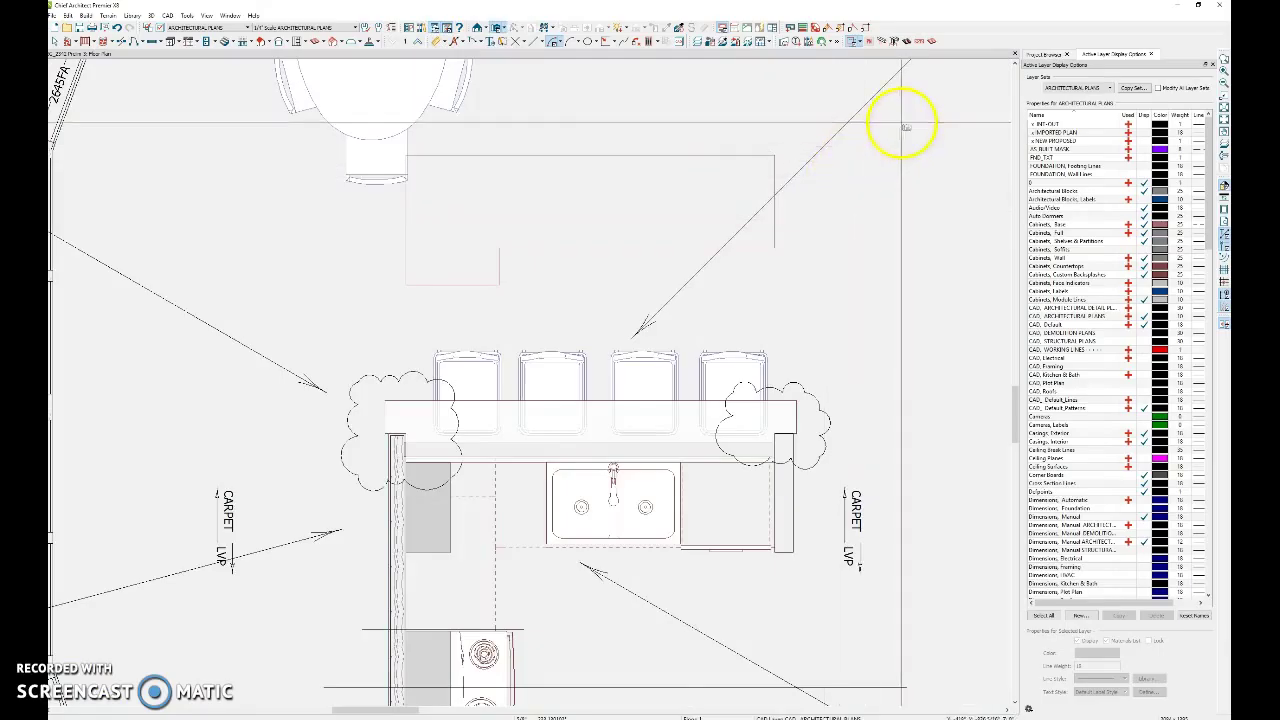
pyautogui.moveTo(903, 129); pyautogui.dragTo(772, 236)
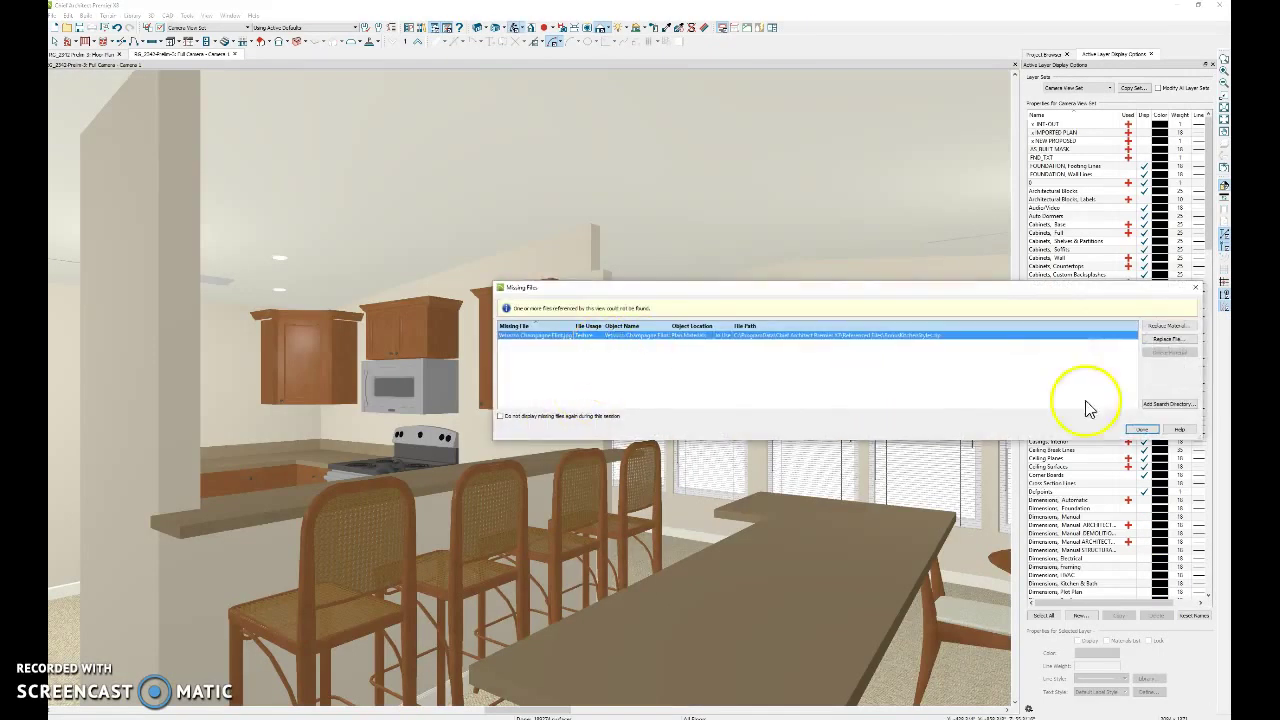
# Step: Dismiss the missing-file notice and stretch the partition wall's top toward the ceiling
pyautogui.click(1163, 430)
pyautogui.scroll(1, 683, 315)
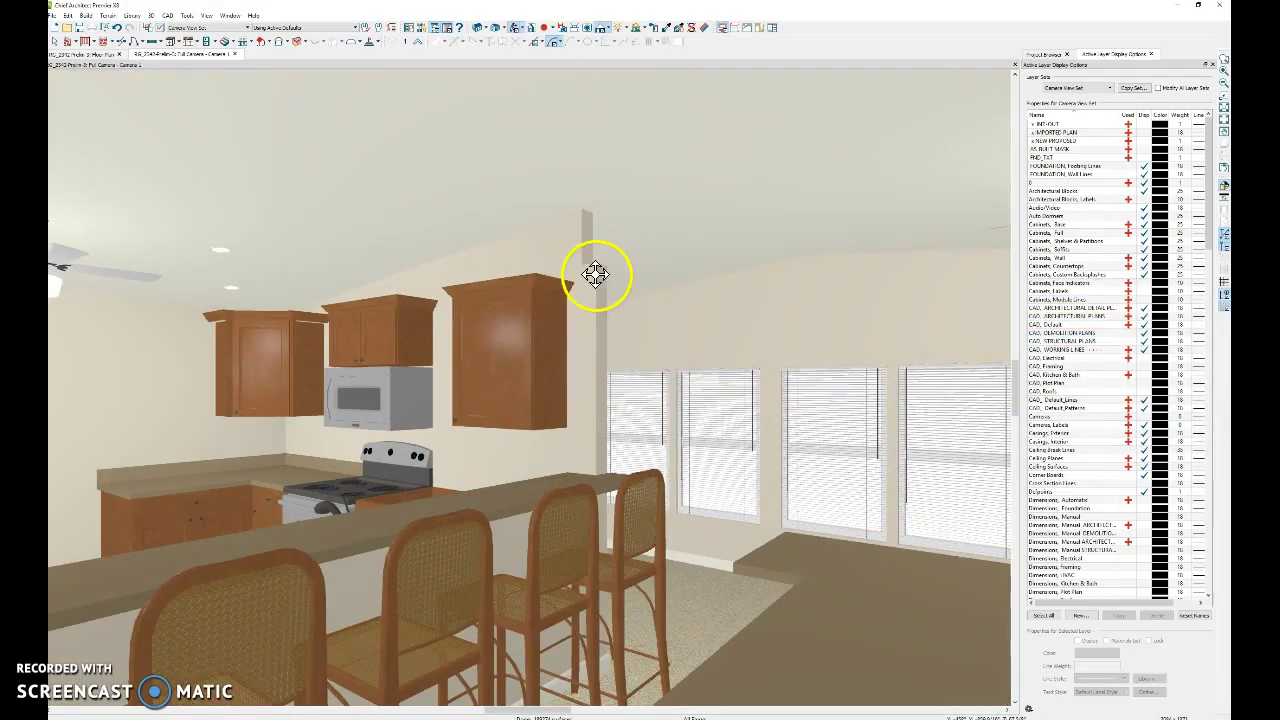
pyautogui.moveTo(596, 274); pyautogui.dragTo(606, 319)
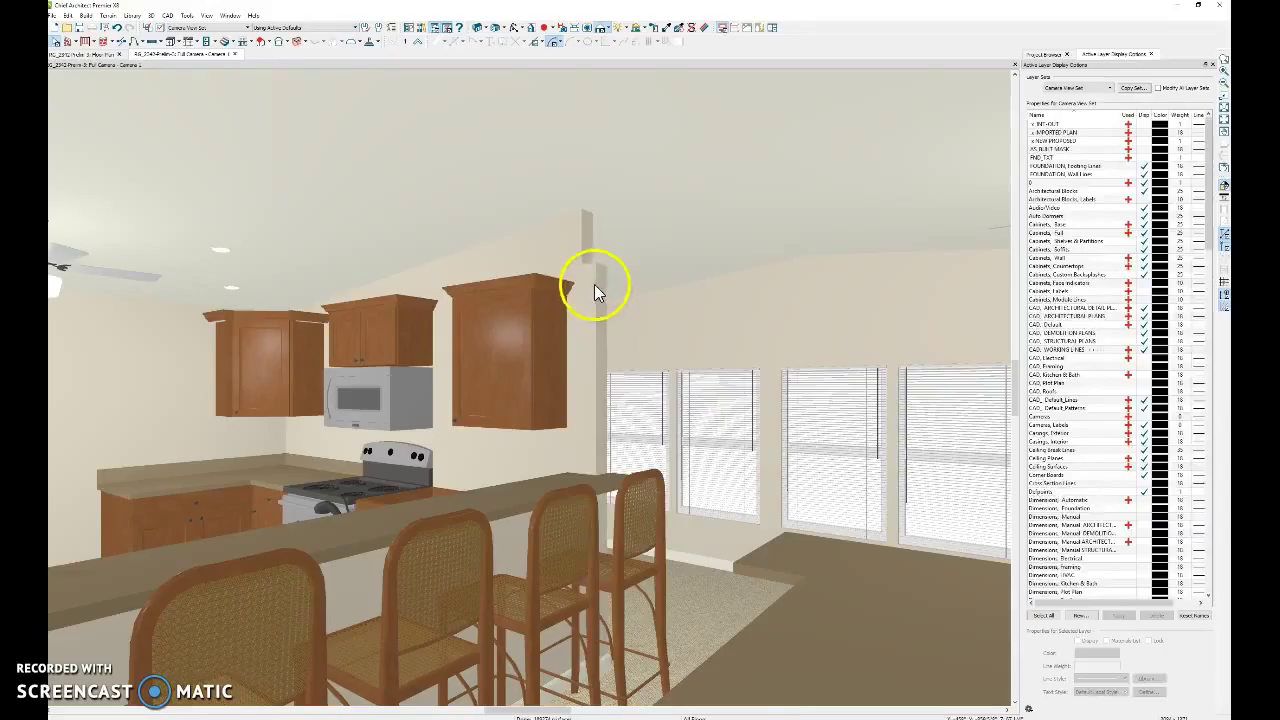
pyautogui.click(594, 284)
pyautogui.moveTo(588, 262); pyautogui.dragTo(594, 178)
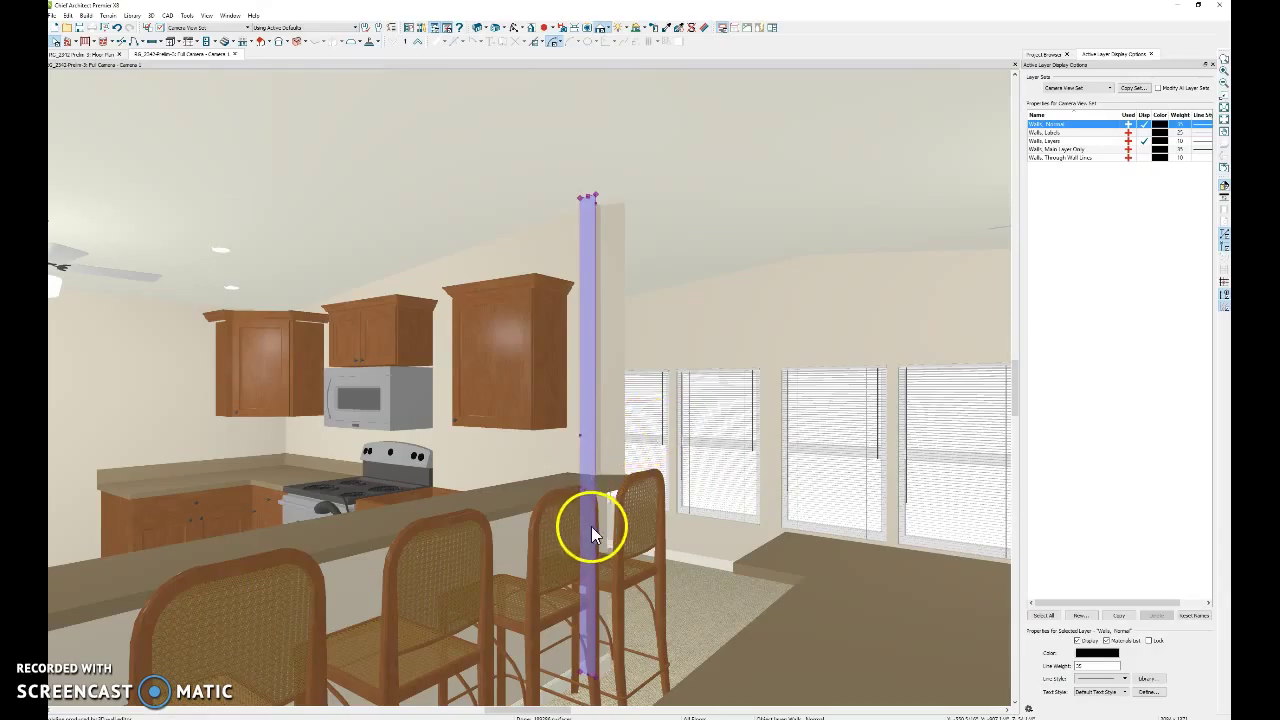
pyautogui.press('Escape')
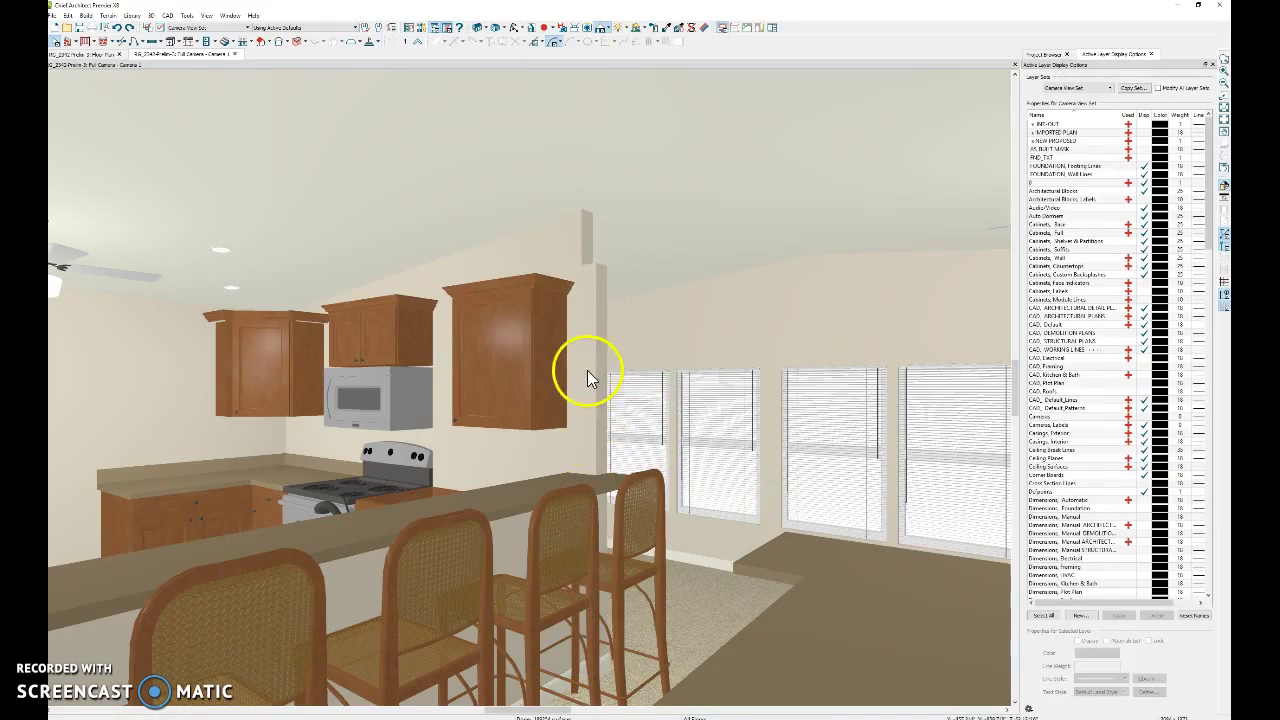
# Step: Review the partition wall's Roof and Structure specification pages, then close them
pyautogui.click(592, 371)
pyautogui.doubleClick(592, 371)
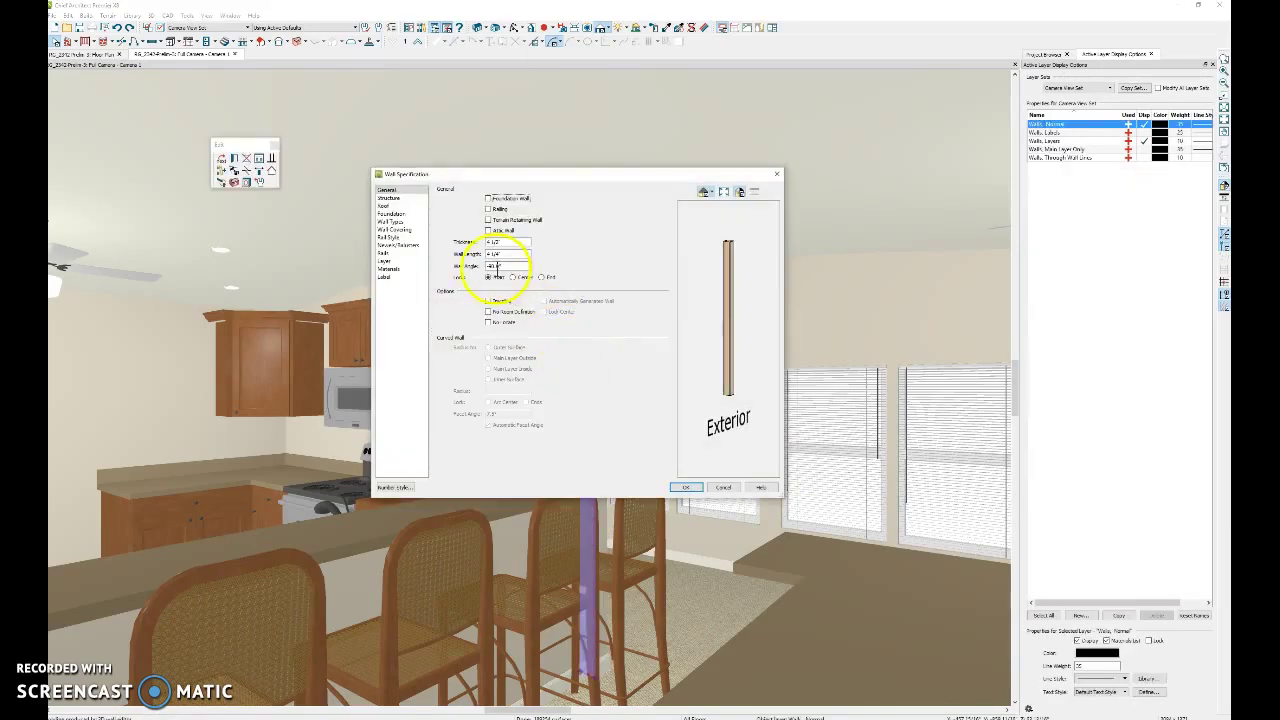
pyautogui.click(387, 206)
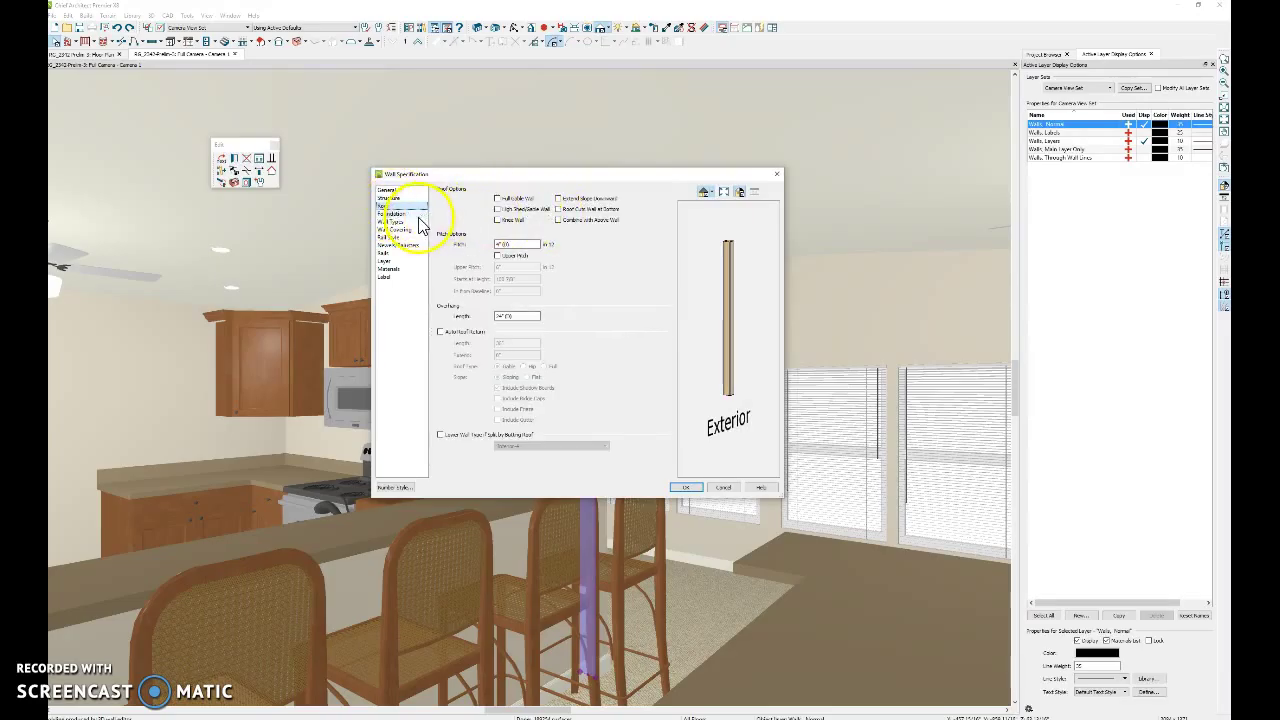
pyautogui.click(410, 213)
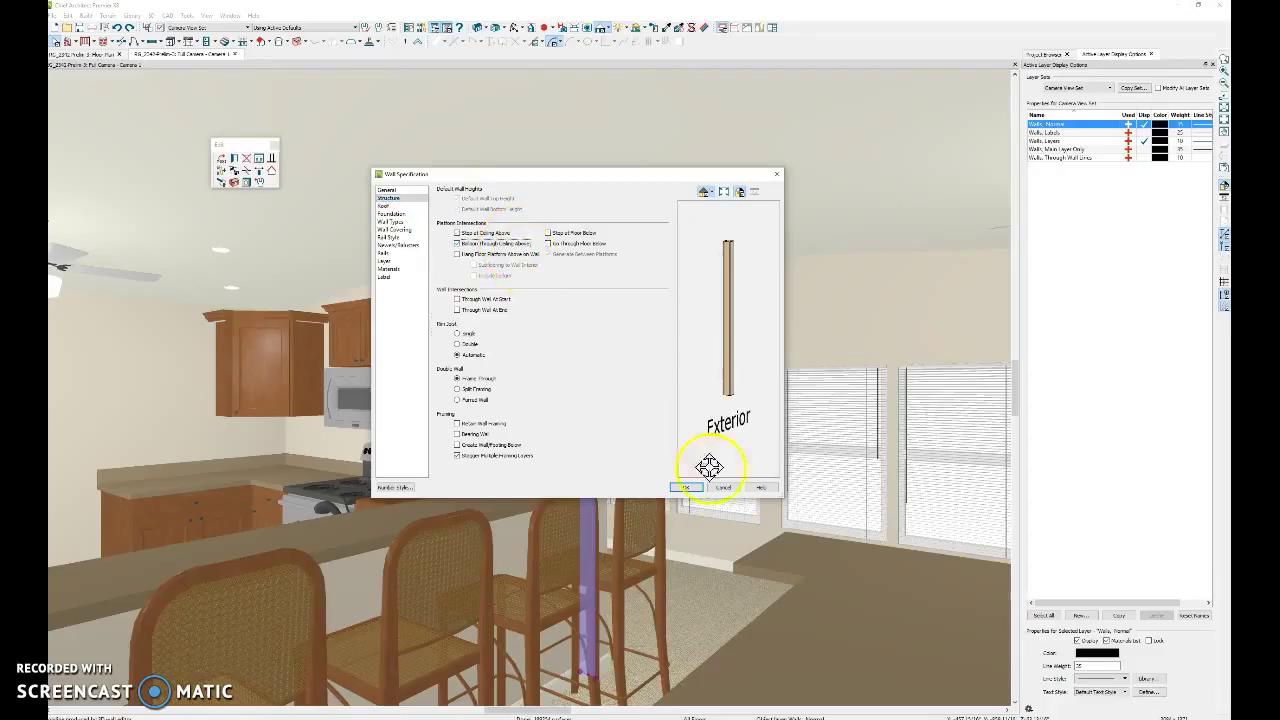
pyautogui.click(684, 487)
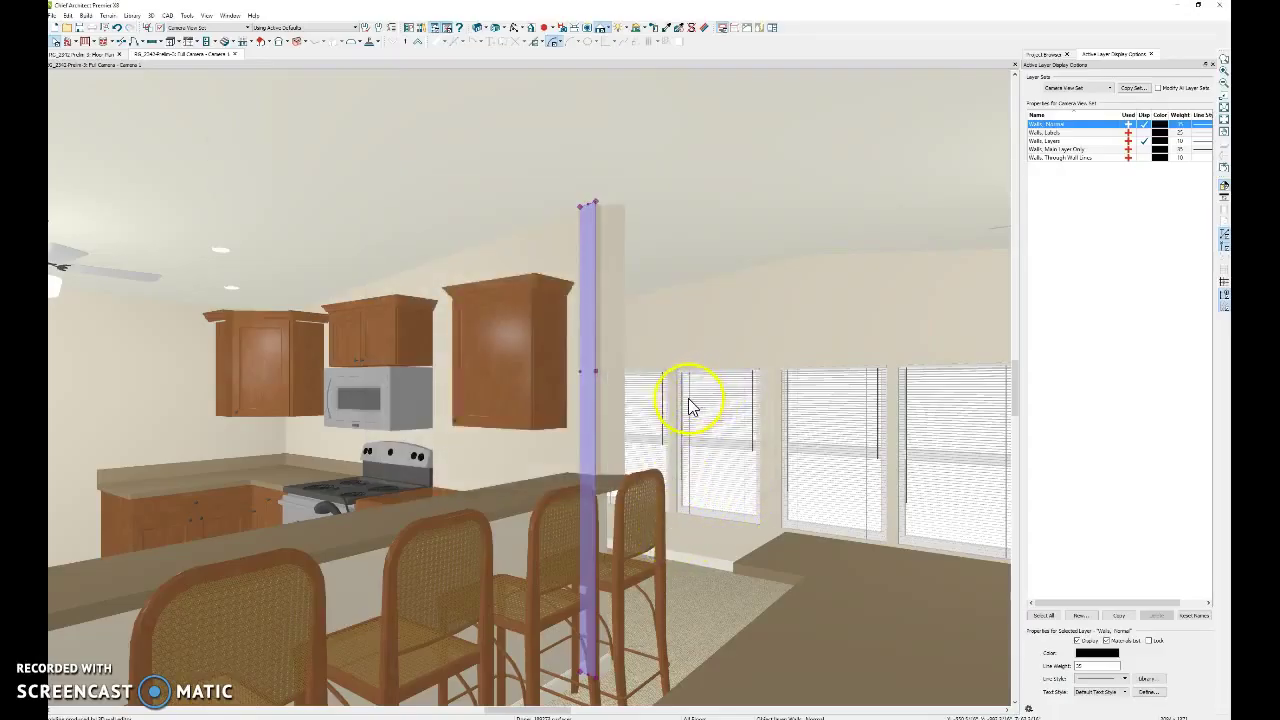
pyautogui.press('Escape')
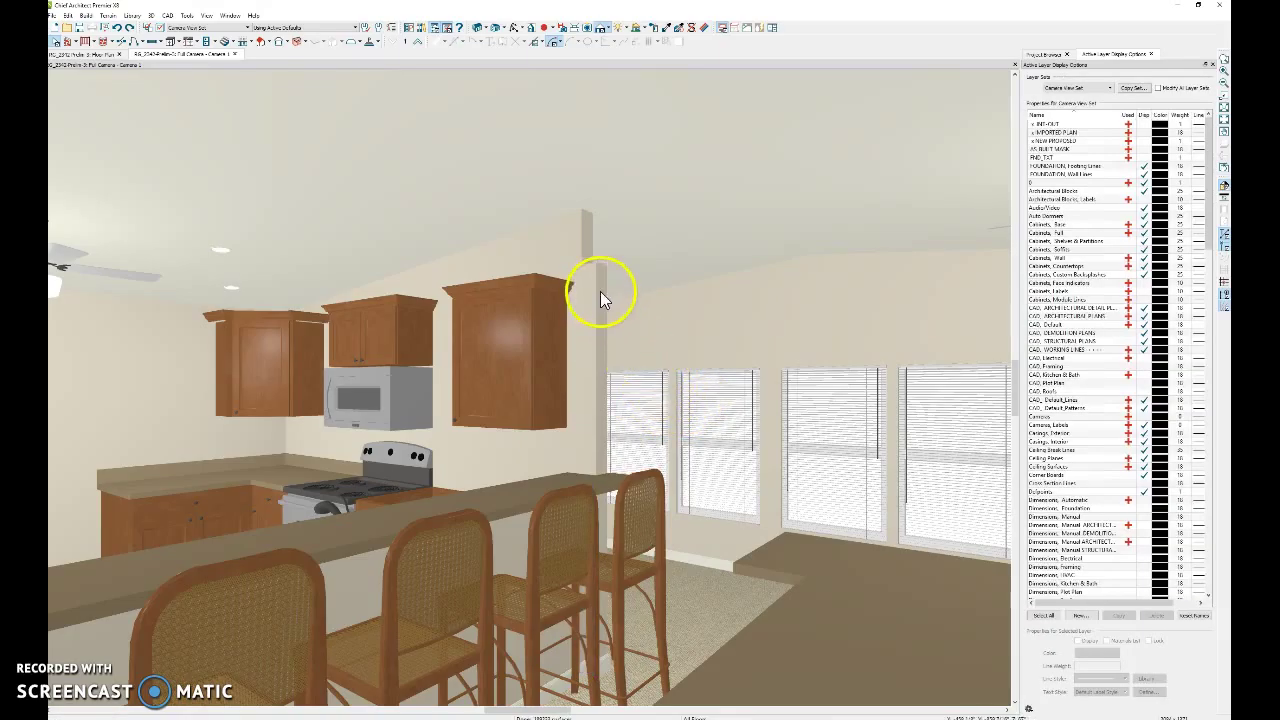
# Step: Reopen Wall Specification, check the Foundation and Roof pages, and apply
pyautogui.doubleClick(600, 291)
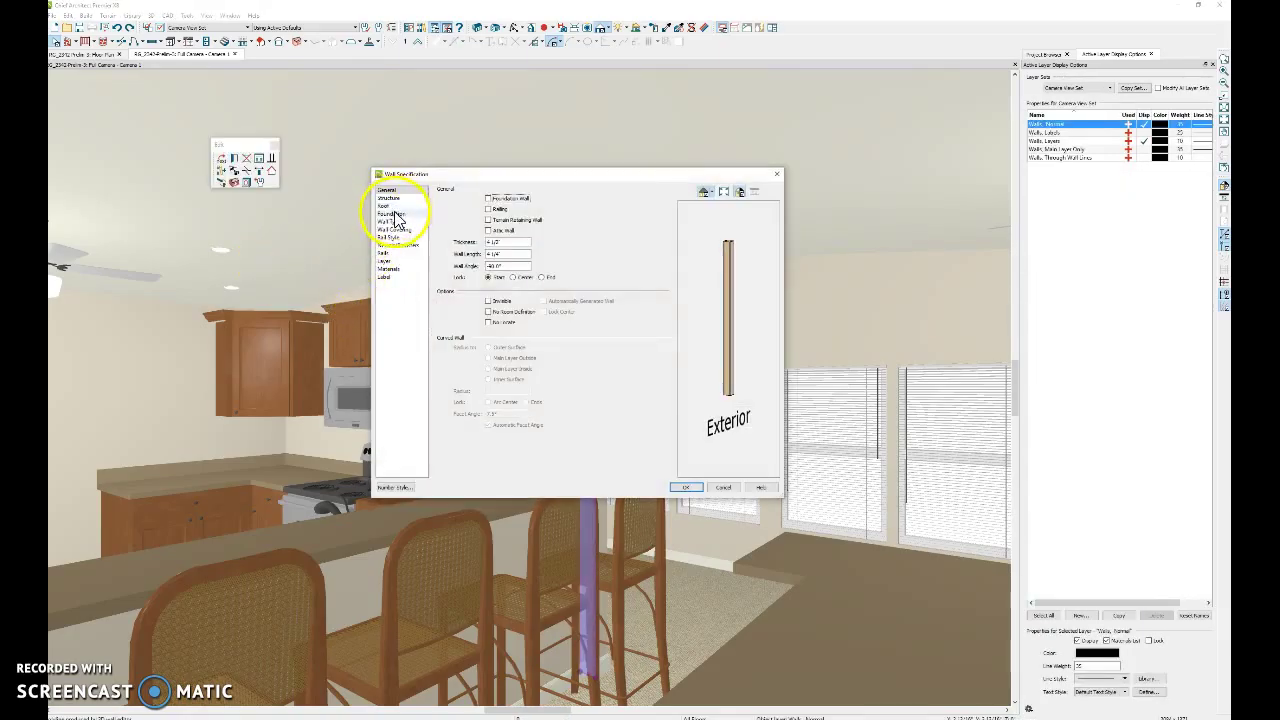
pyautogui.click(393, 213)
pyautogui.click(394, 229)
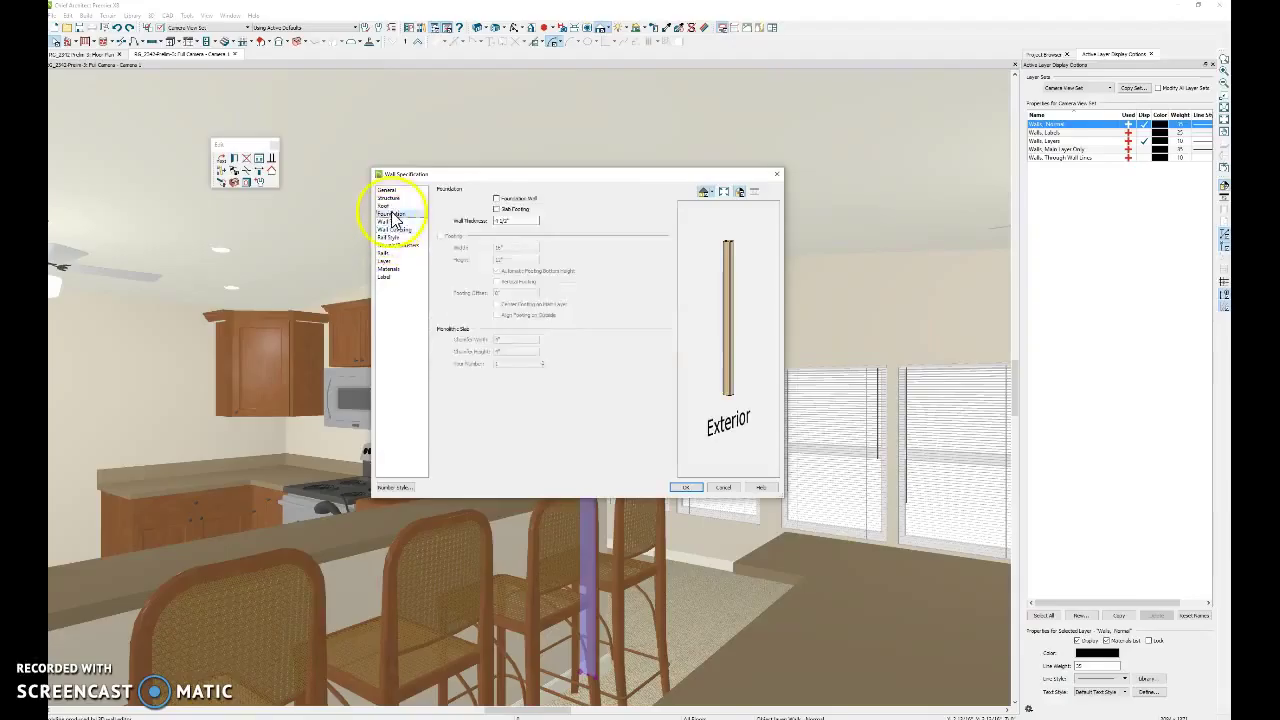
pyautogui.click(393, 206)
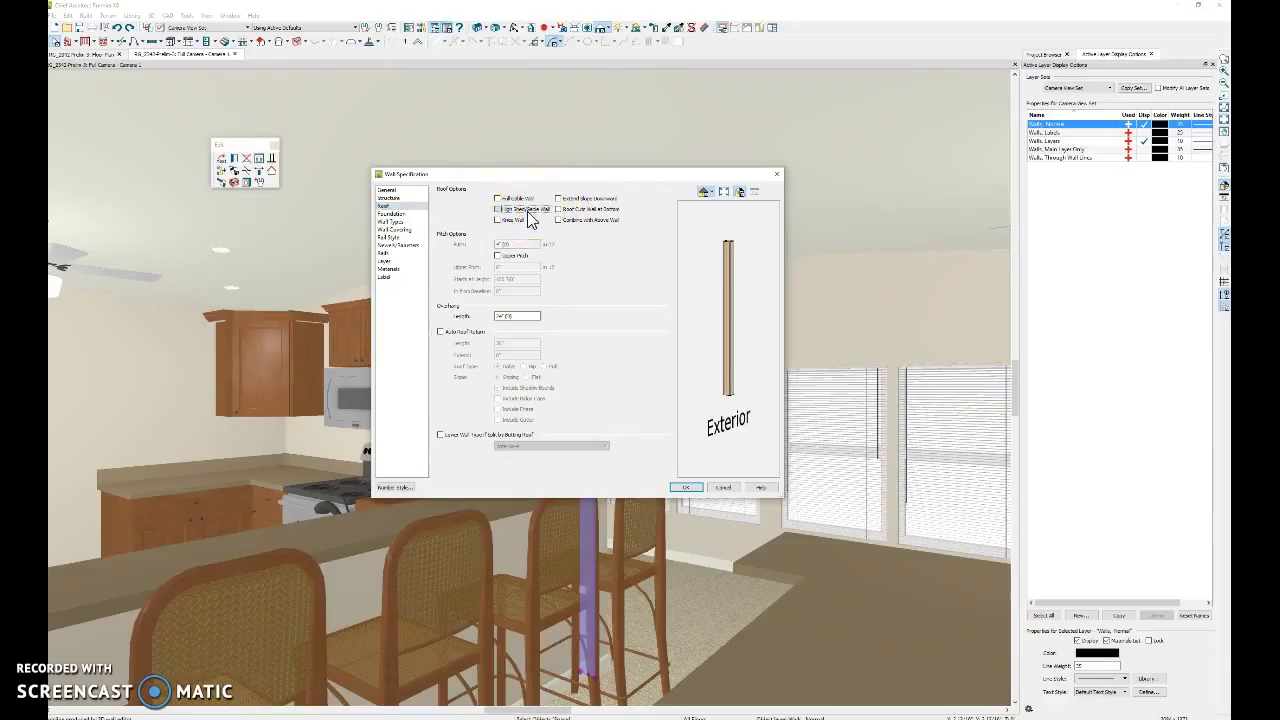
pyautogui.click(698, 494)
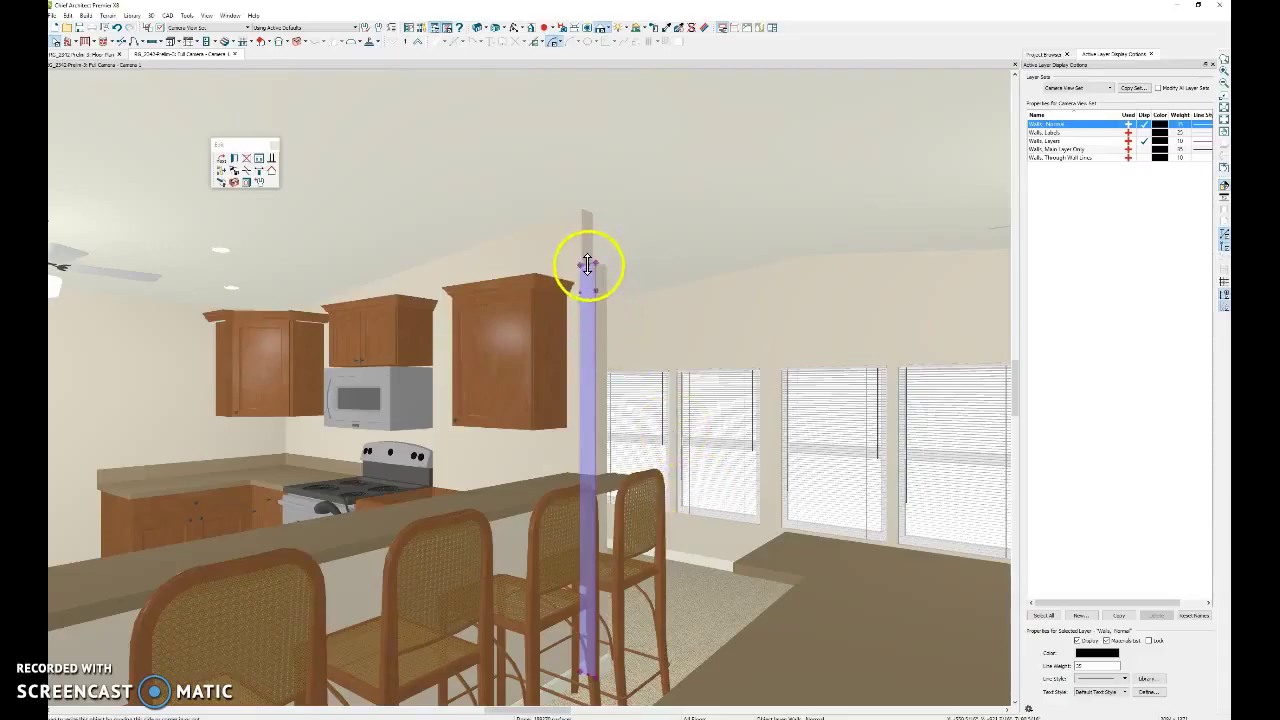
# Step: Undo a trial height drag, then review the wall's Railing, Roof, General and Structure pages
pyautogui.moveTo(591, 265); pyautogui.dragTo(589, 238)
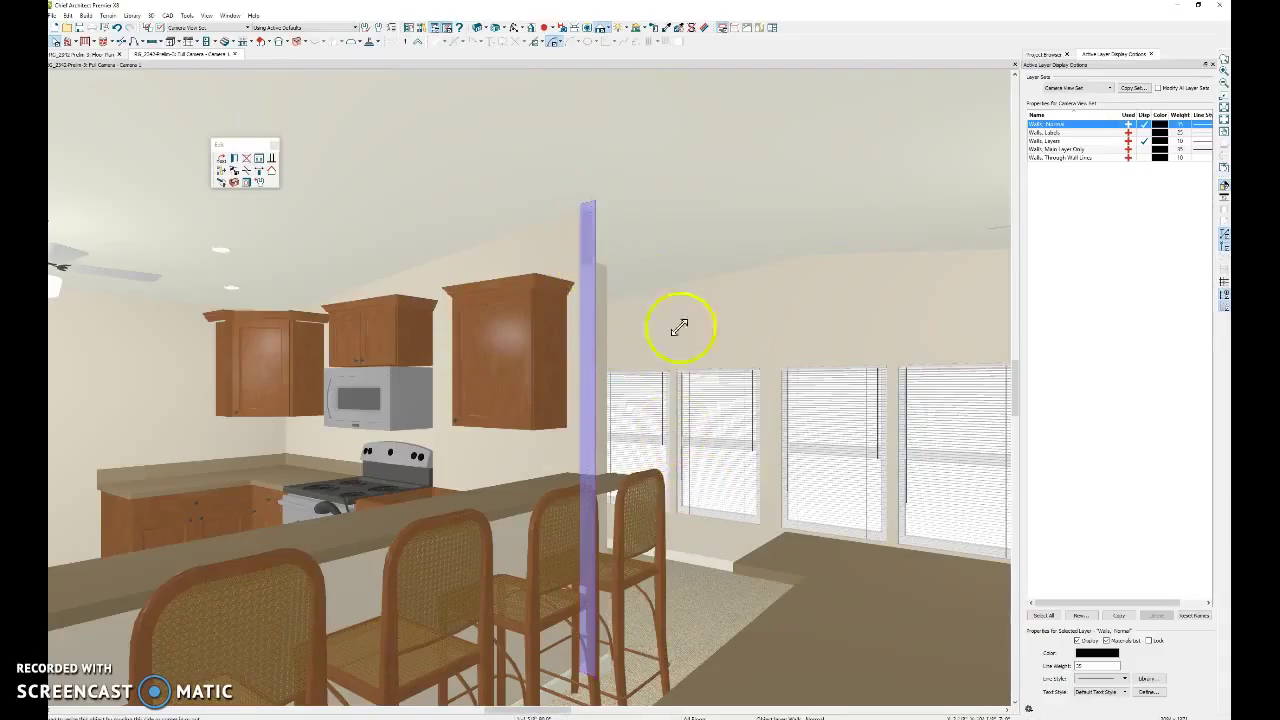
pyautogui.moveTo(695, 358); pyautogui.dragTo(698, 365)
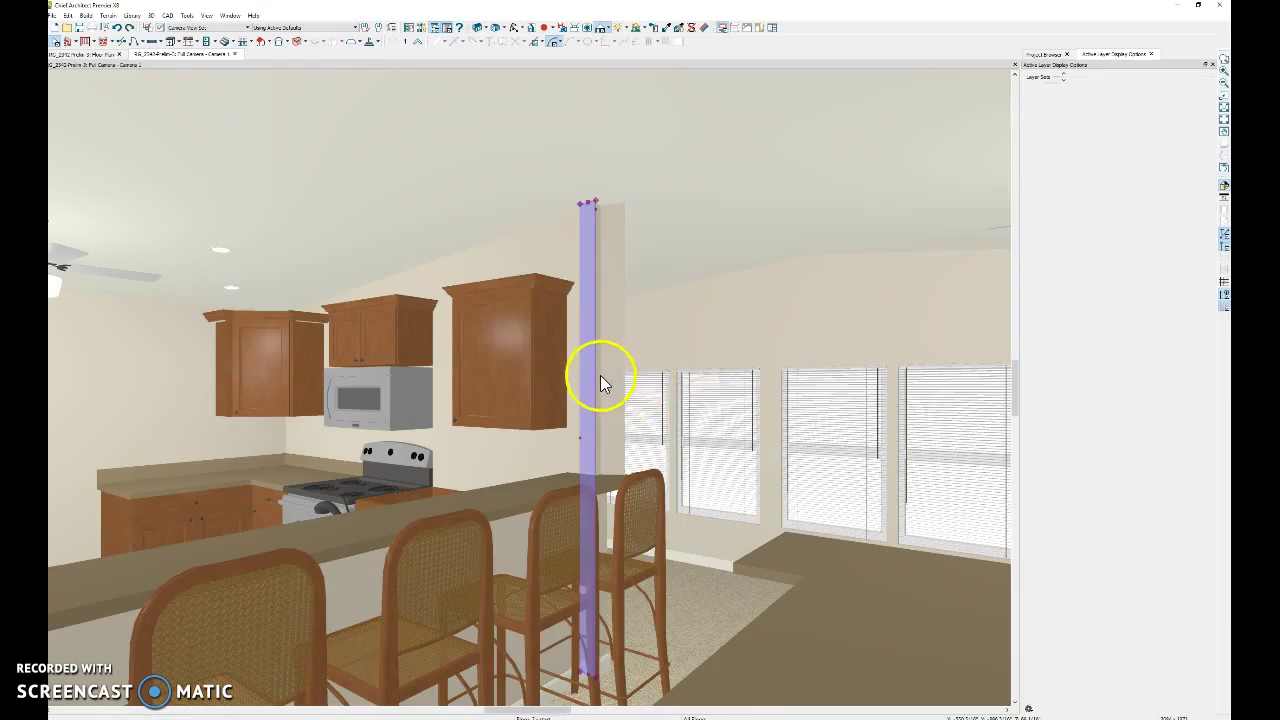
pyautogui.hotkey('ctrl', 'z')
pyautogui.click(597, 358)
pyautogui.press('Return')
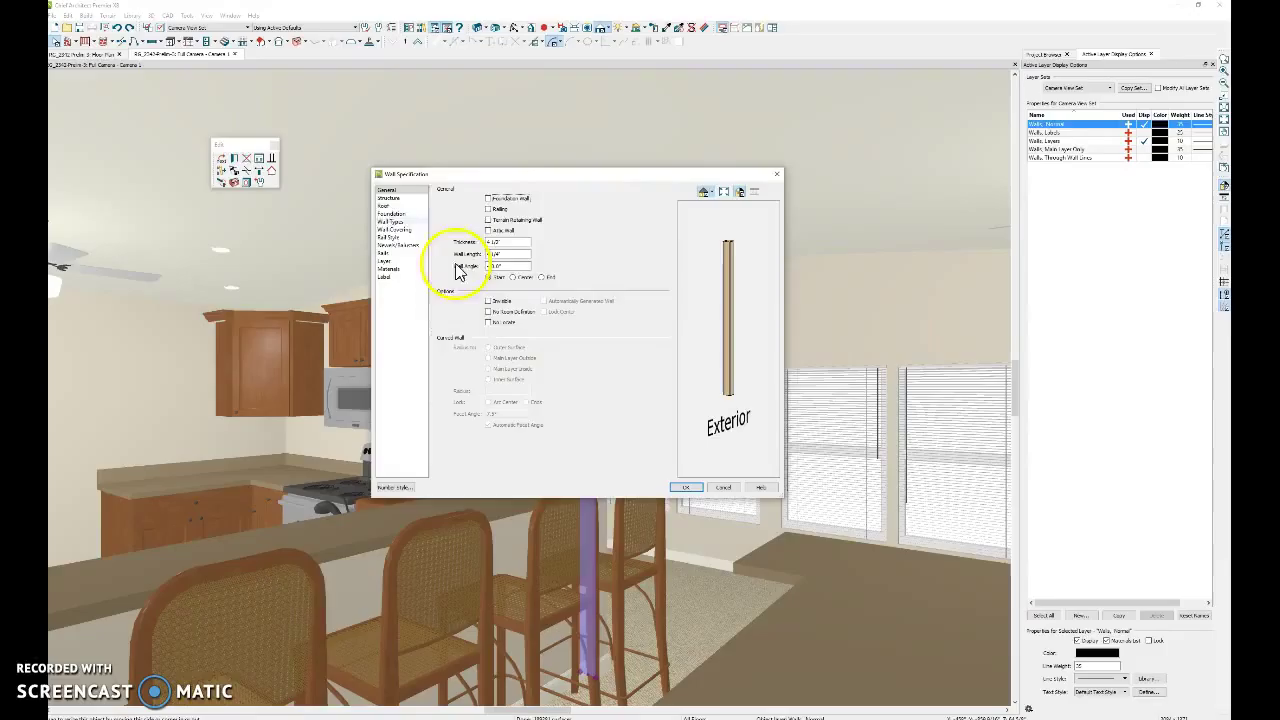
pyautogui.click(392, 221)
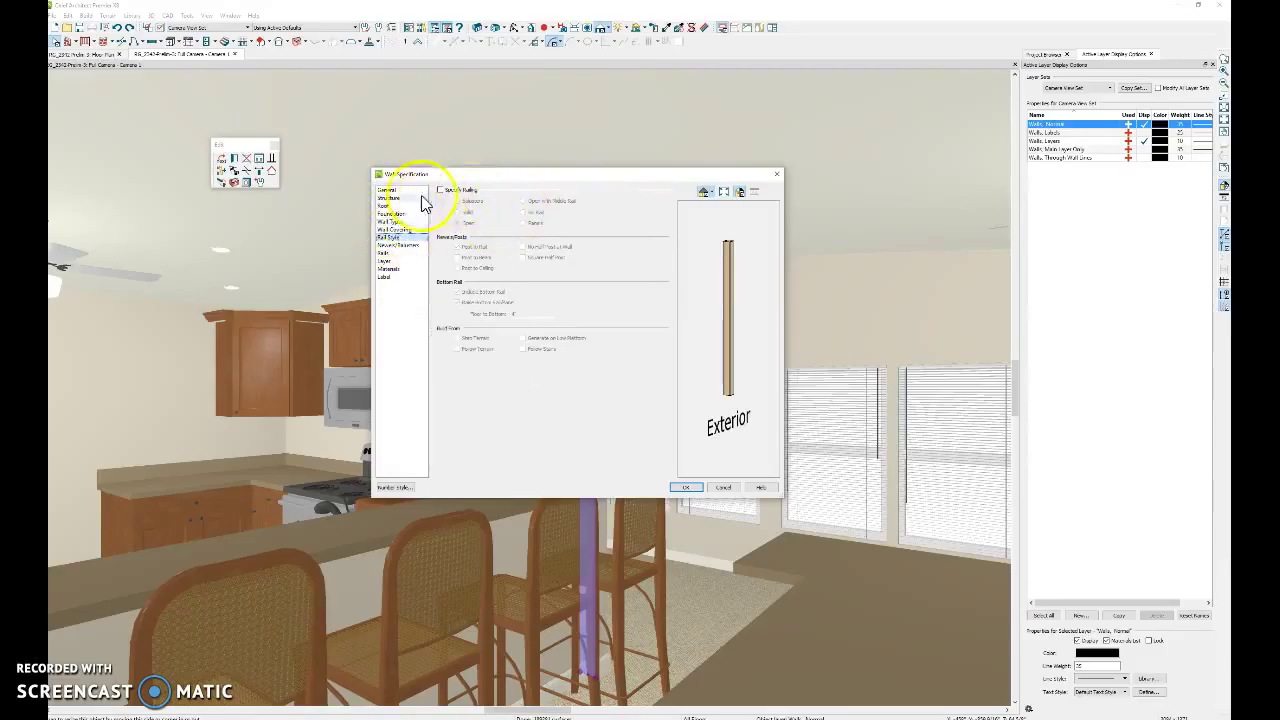
pyautogui.click(390, 205)
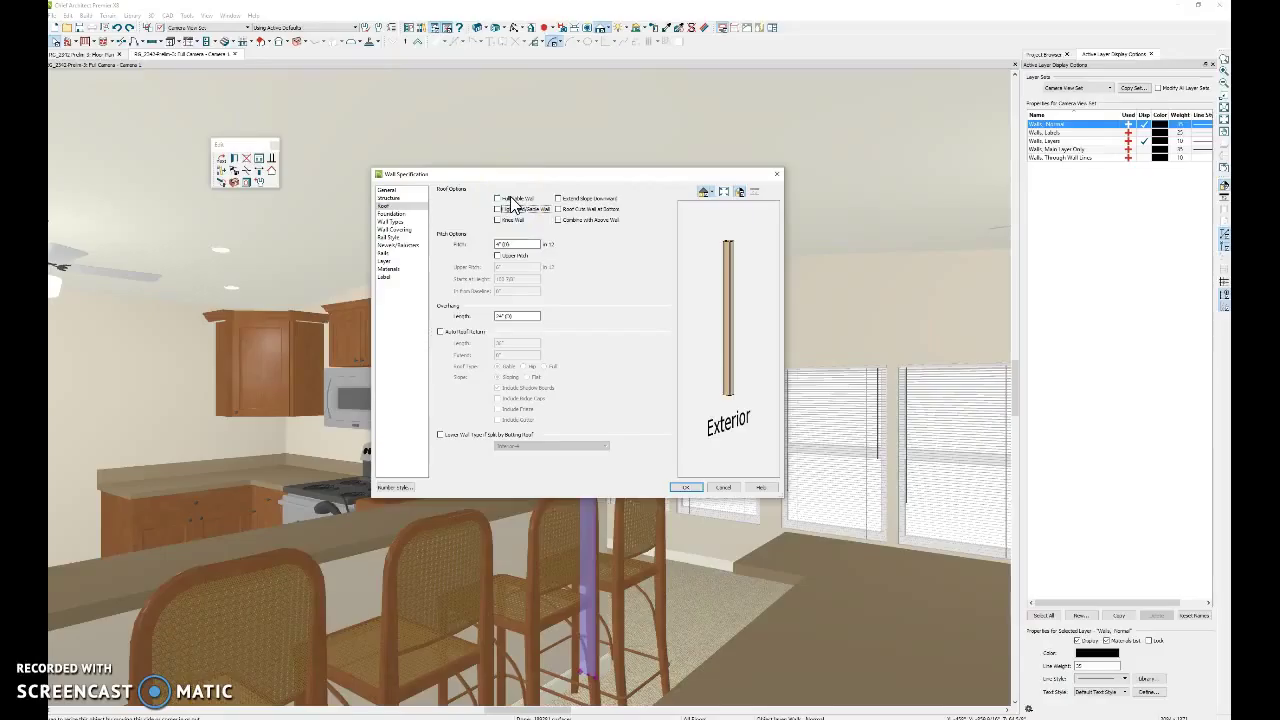
pyautogui.click(395, 189)
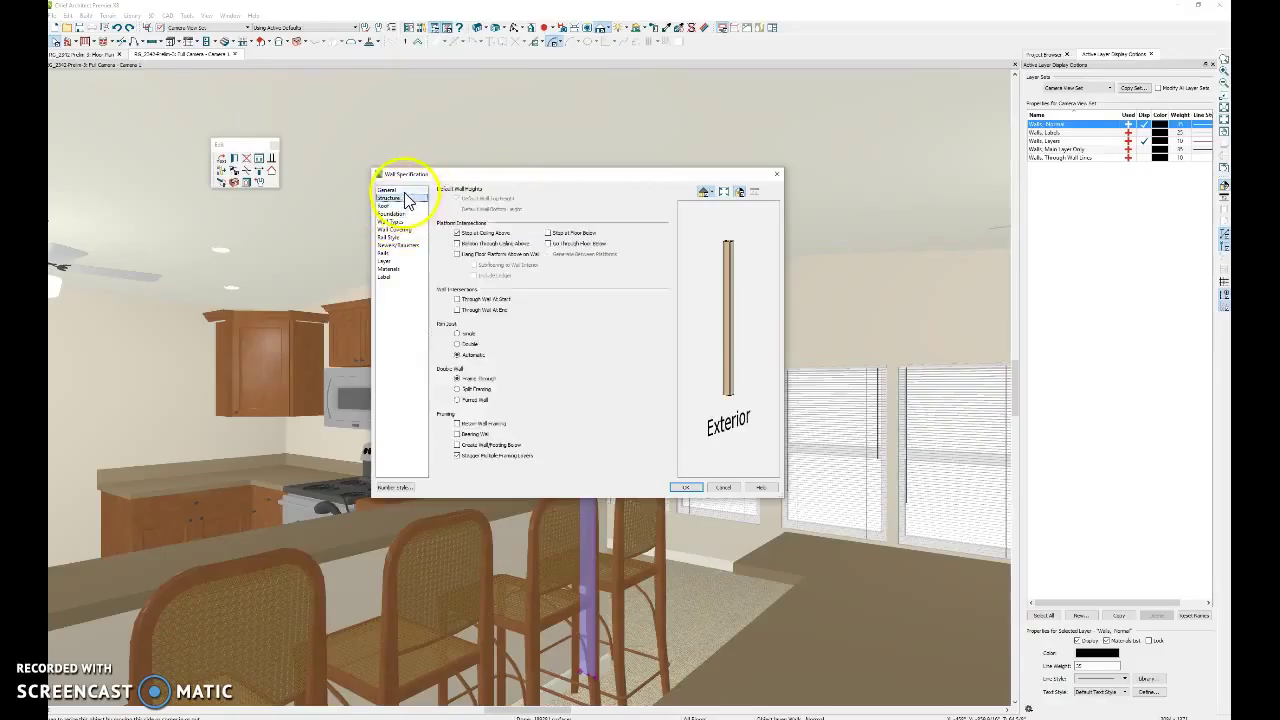
pyautogui.click(392, 198)
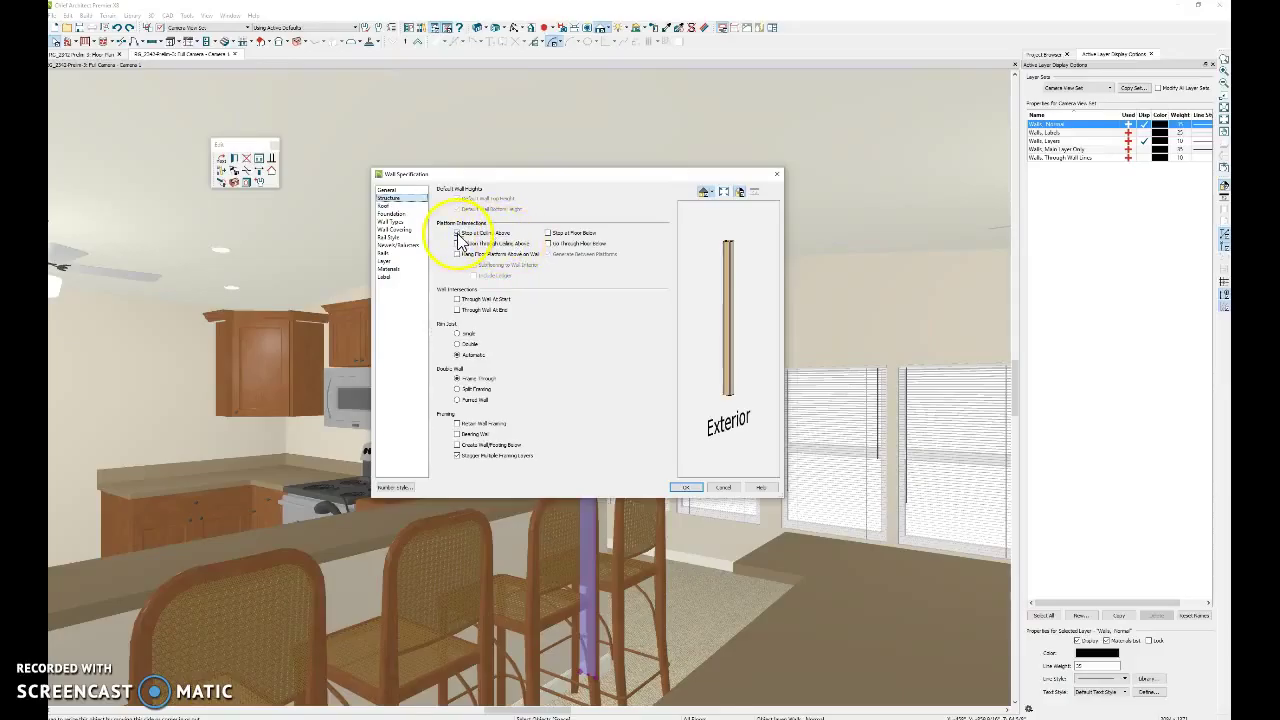
# Step: Confirm the structure change and raise the partition wall's top toward the ceiling
pyautogui.click(684, 487)
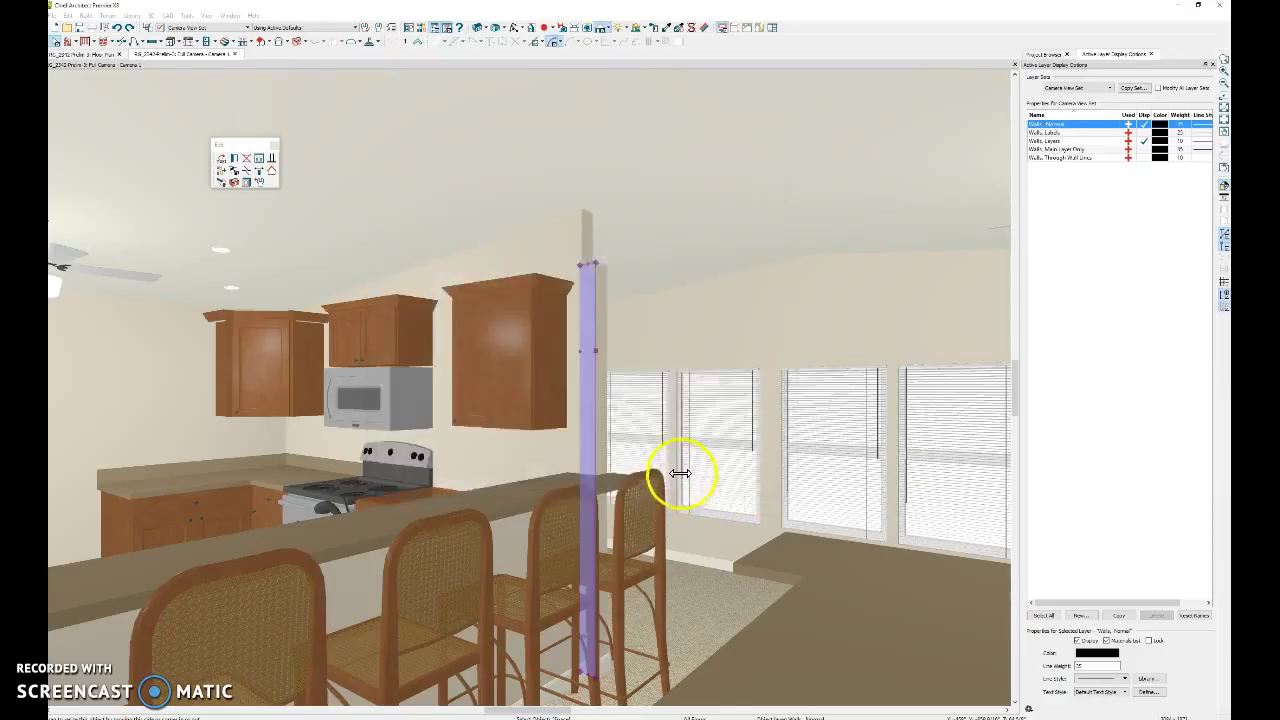
pyautogui.click(709, 430)
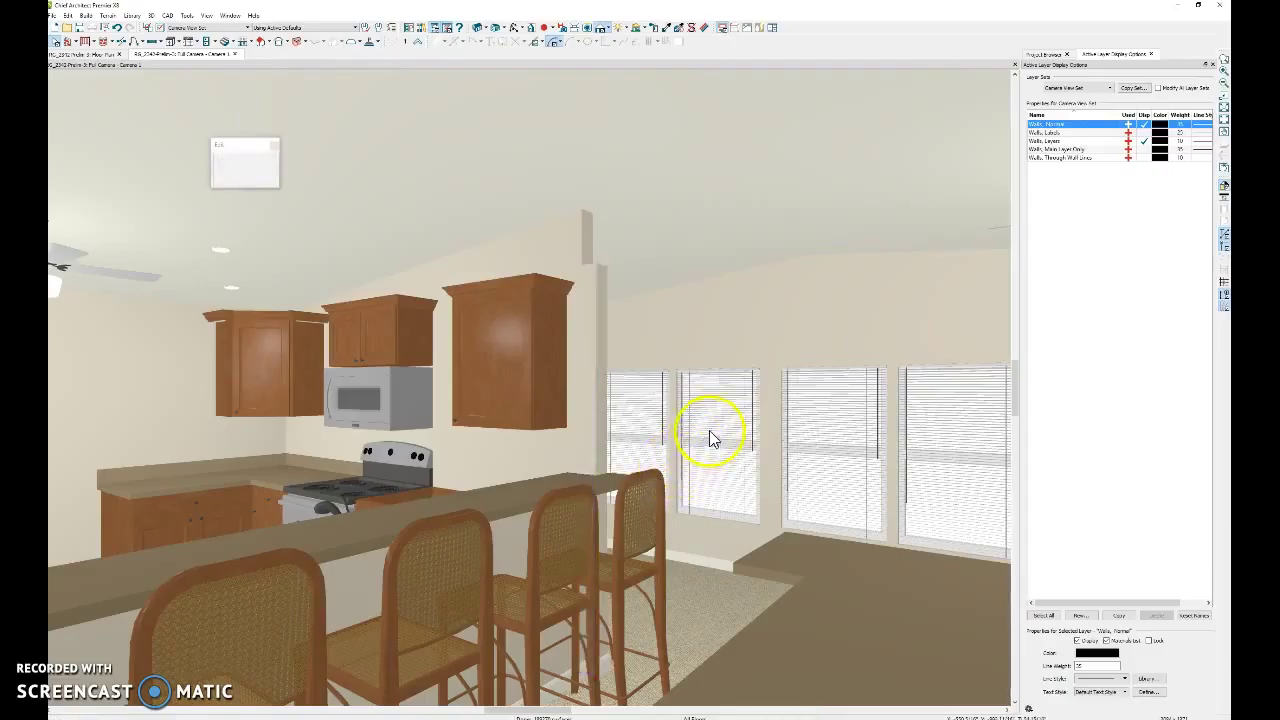
pyautogui.click(592, 297)
pyautogui.moveTo(589, 237); pyautogui.dragTo(592, 205)
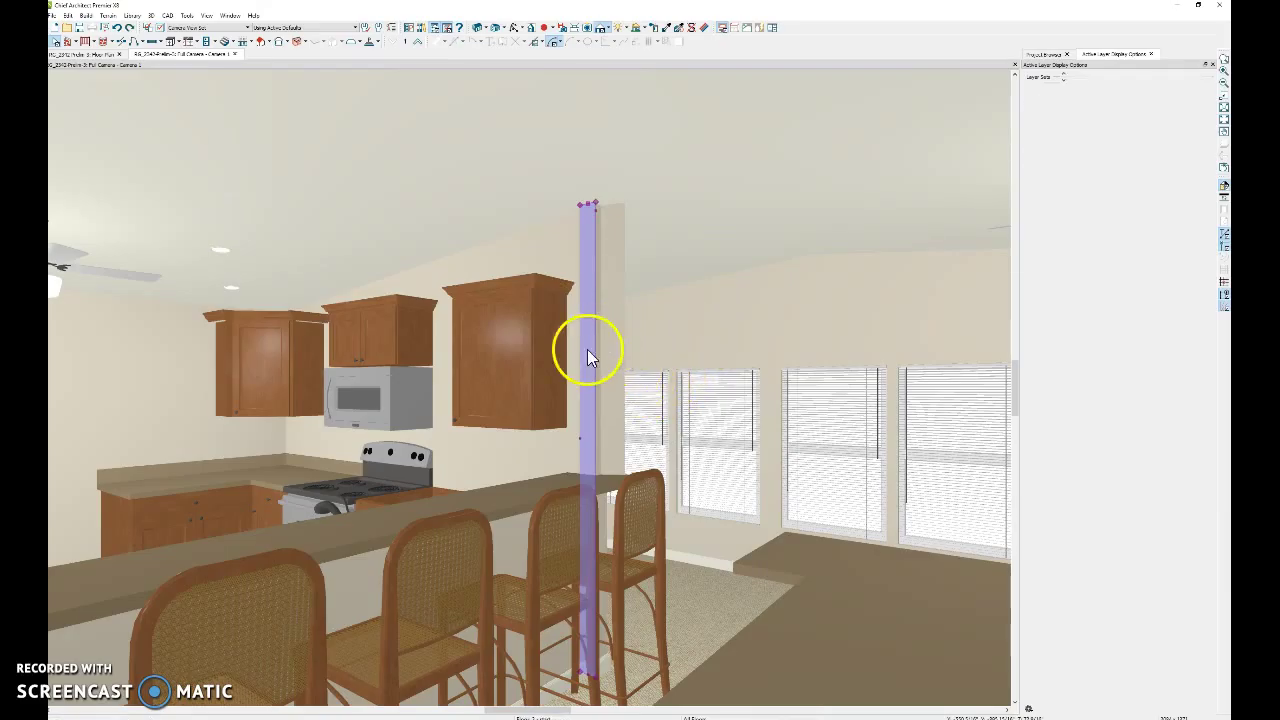
# Step: Turn on Combine with Above Wall on the partition wall's Roof page
pyautogui.click(593, 359)
pyautogui.hotkey('ctrl', 'e')
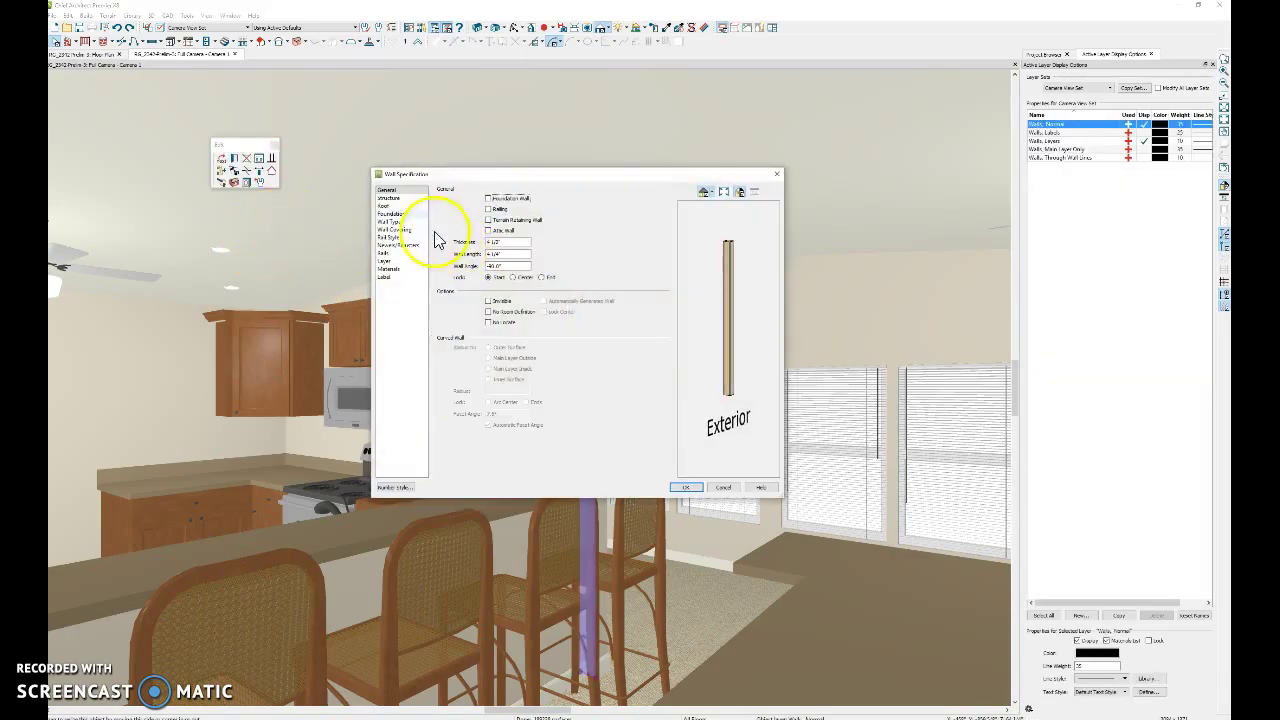
pyautogui.click(388, 197)
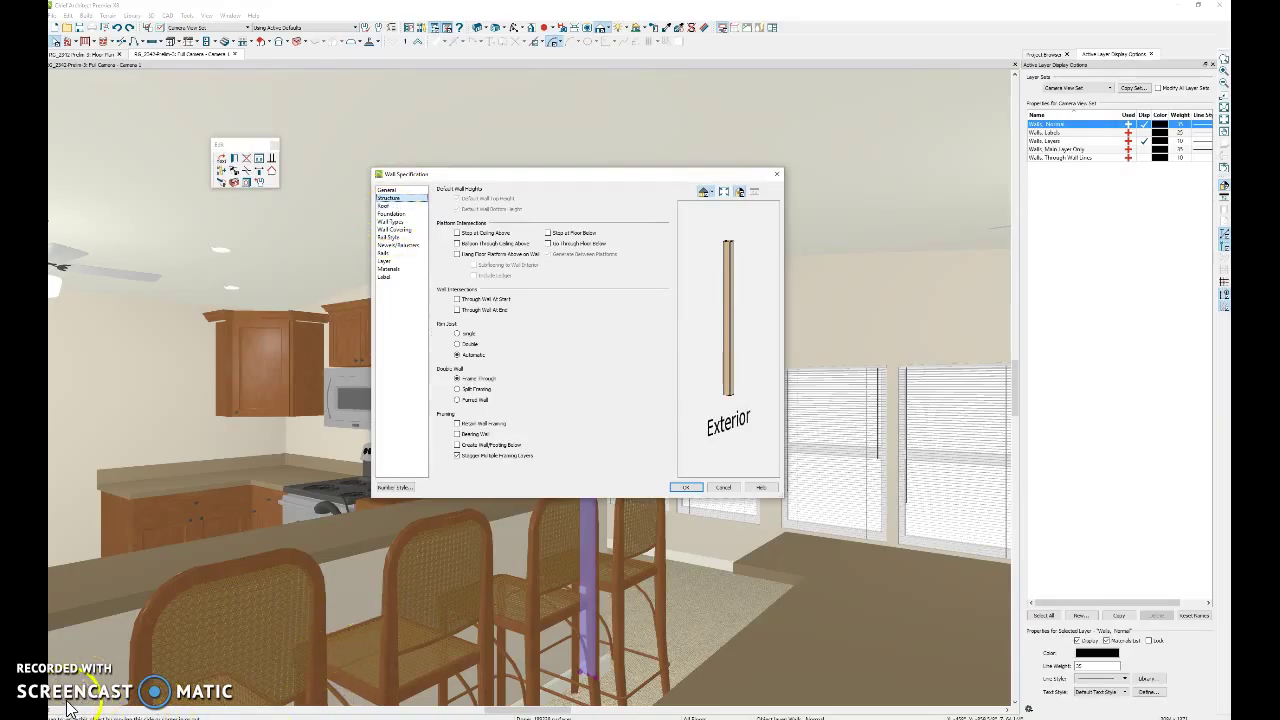
pyautogui.press('Down')
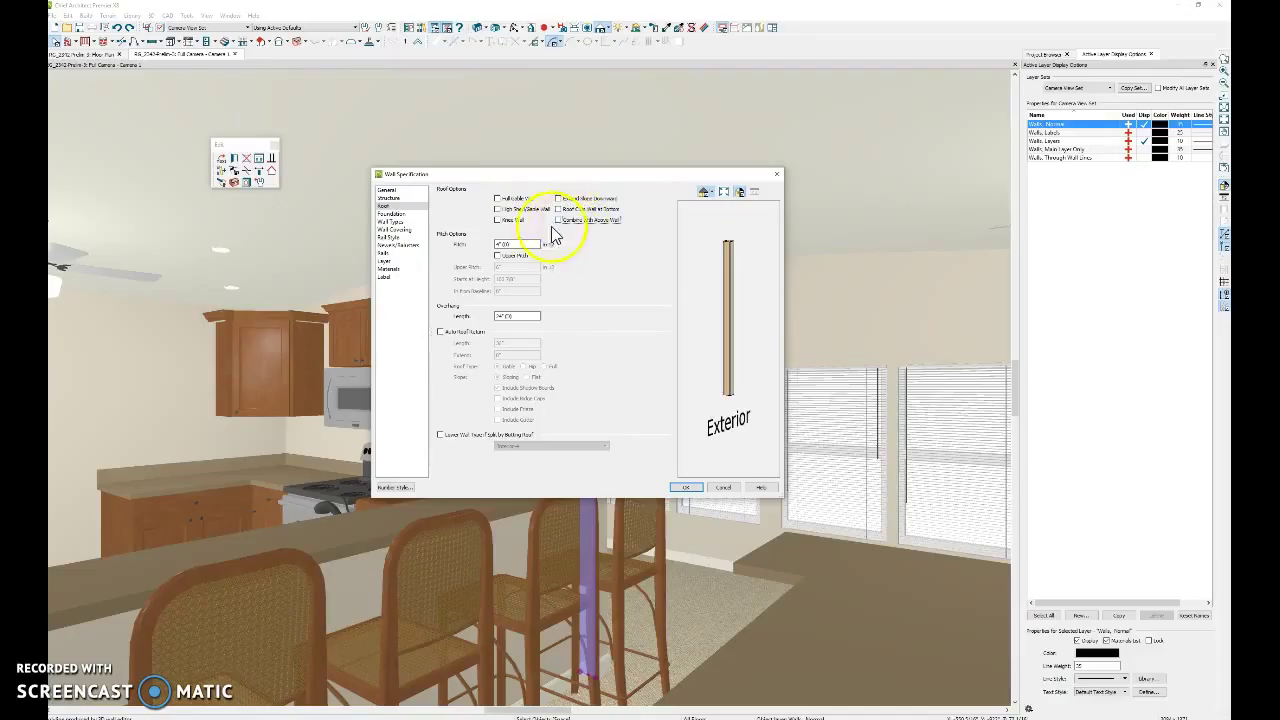
pyautogui.click(688, 489)
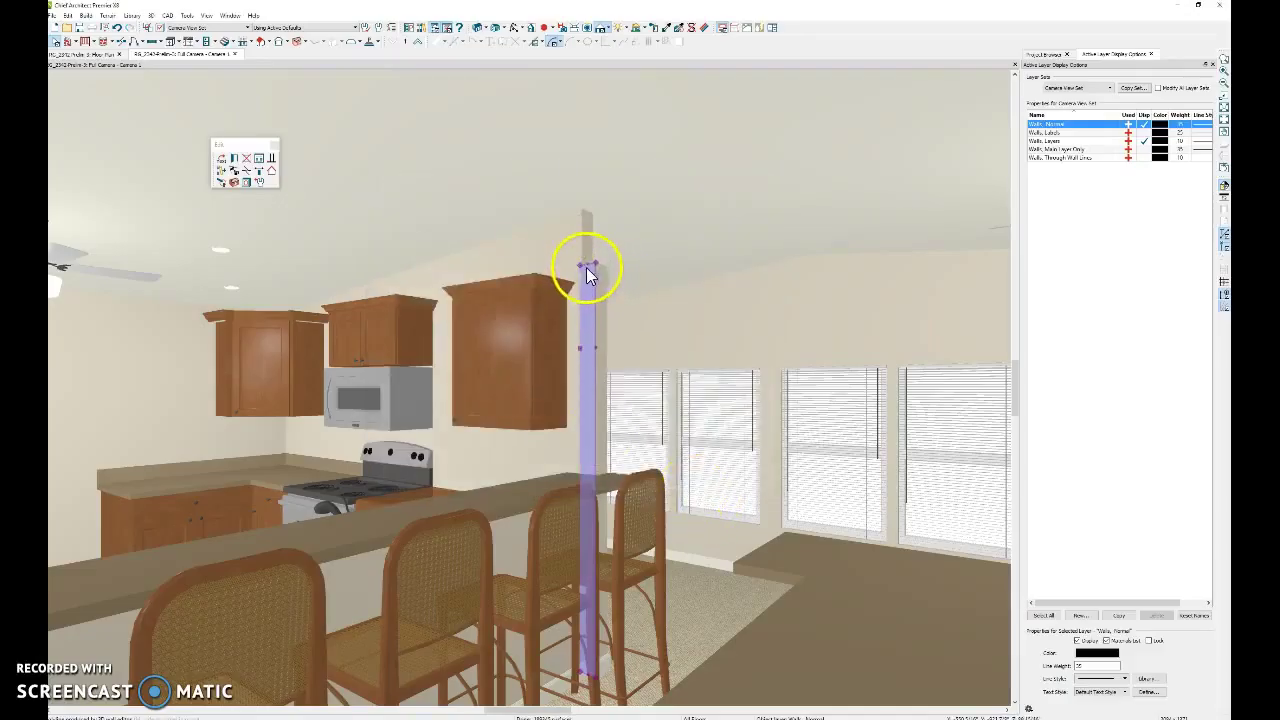
# Step: Drag the bar-end post's top up to the ceiling, then orbit the kitchen view
pyautogui.moveTo(586, 264); pyautogui.dragTo(587, 212)
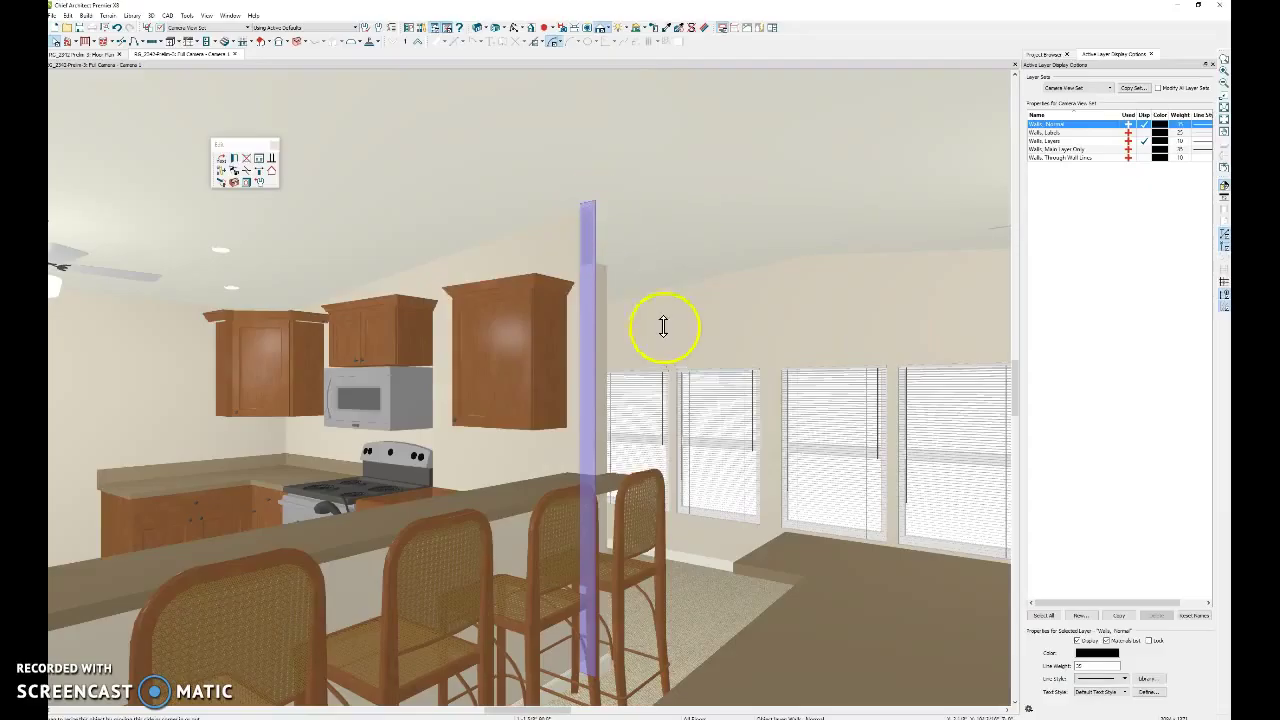
pyautogui.click(789, 449)
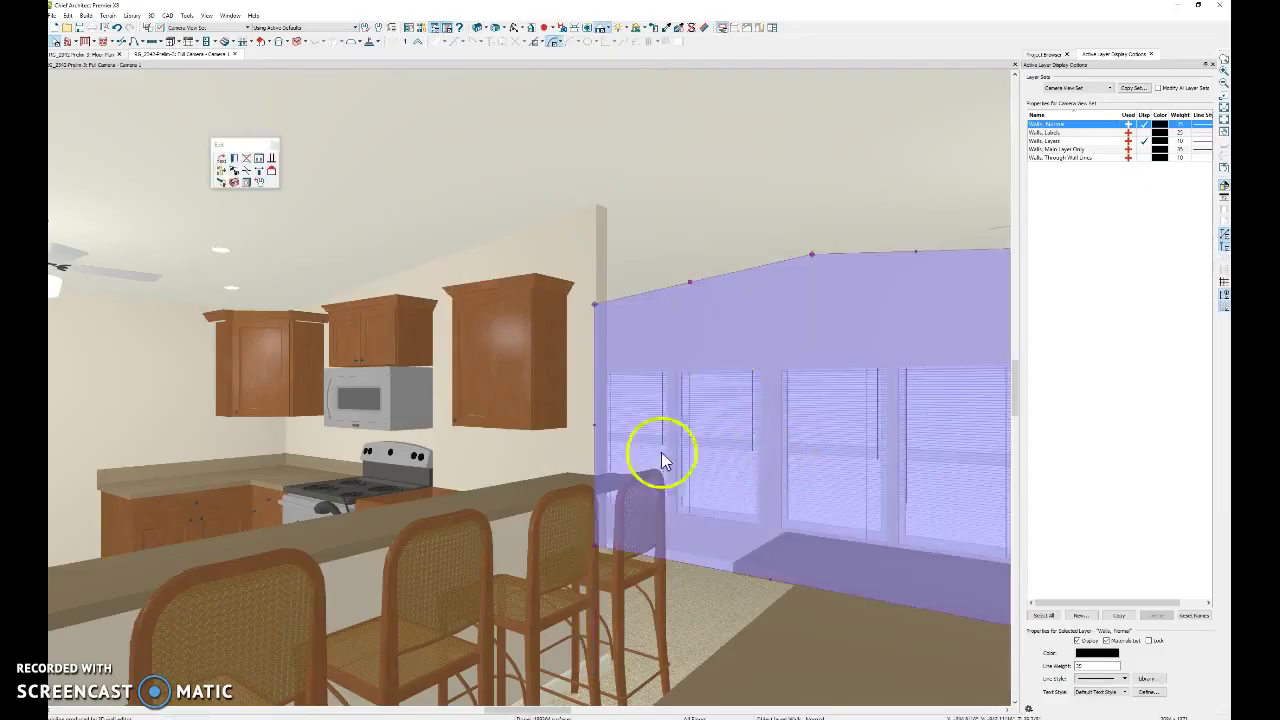
pyautogui.click(363, 440)
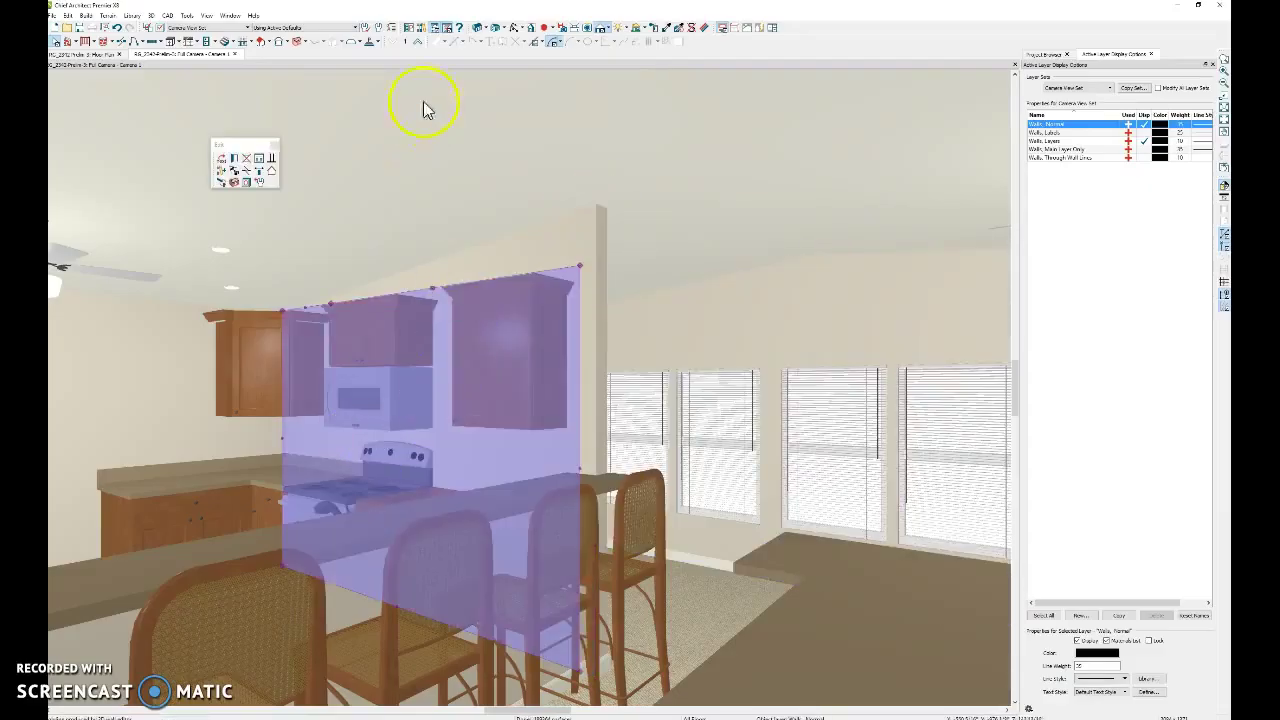
pyautogui.click(515, 33)
pyautogui.moveTo(686, 371)
pyautogui.mouseDown()
pyautogui.moveTo(618, 358)
pyautogui.moveTo(571, 463)
pyautogui.moveTo(503, 211)
pyautogui.mouseUp()
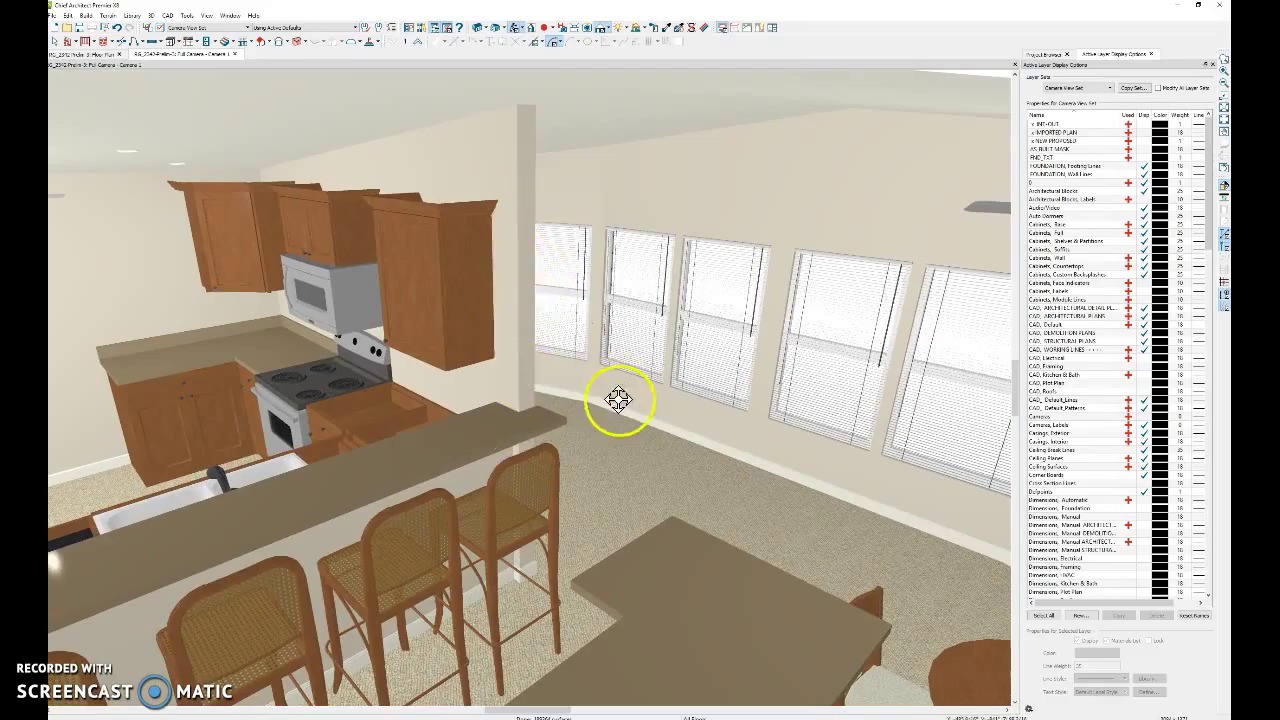
# Step: Orbit around the bar and trial-nudge the partition wall edge, undoing a stray move
pyautogui.moveTo(569, 414)
pyautogui.mouseDown()
pyautogui.moveTo(364, 460)
pyautogui.moveTo(380, 451)
pyautogui.moveTo(449, 483)
pyautogui.moveTo(480, 460)
pyautogui.moveTo(429, 471)
pyautogui.moveTo(477, 457)
pyautogui.moveTo(686, 471)
pyautogui.moveTo(334, 463)
pyautogui.mouseUp()
pyautogui.moveTo(509, 394)
pyautogui.mouseDown()
pyautogui.moveTo(420, 451)
pyautogui.moveTo(414, 366)
pyautogui.mouseUp()
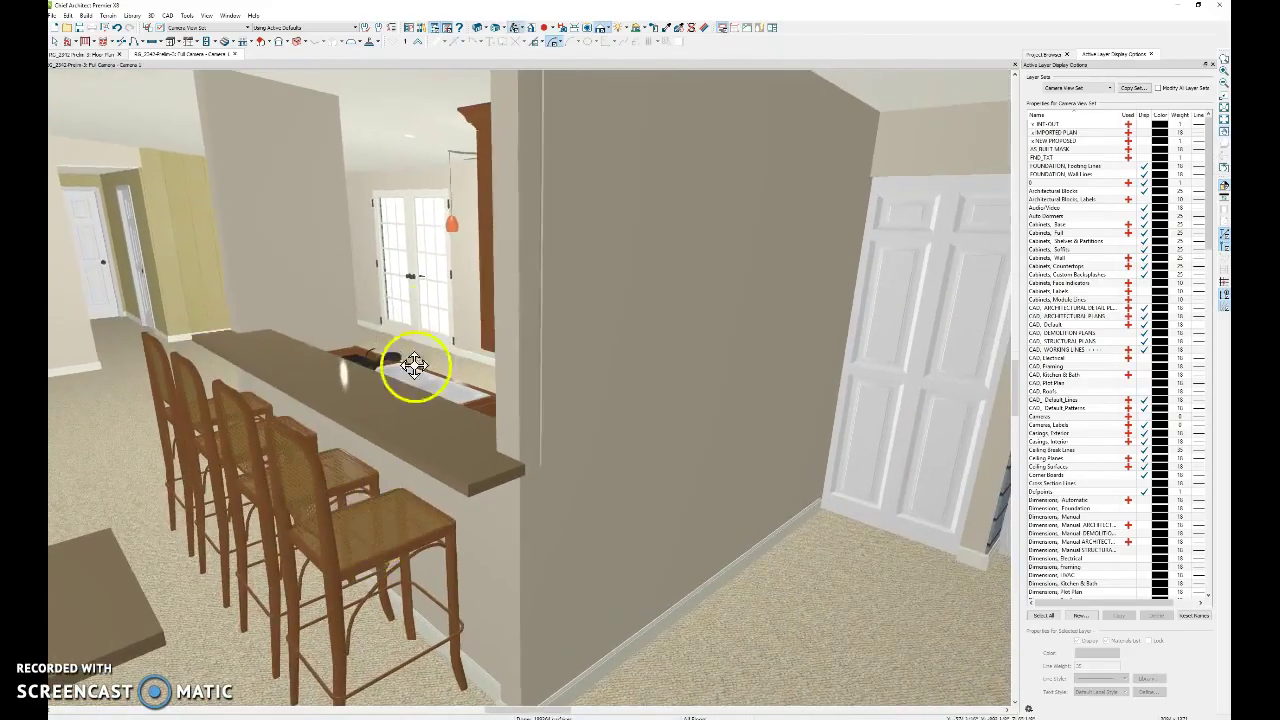
pyautogui.moveTo(503, 300); pyautogui.dragTo(449, 380)
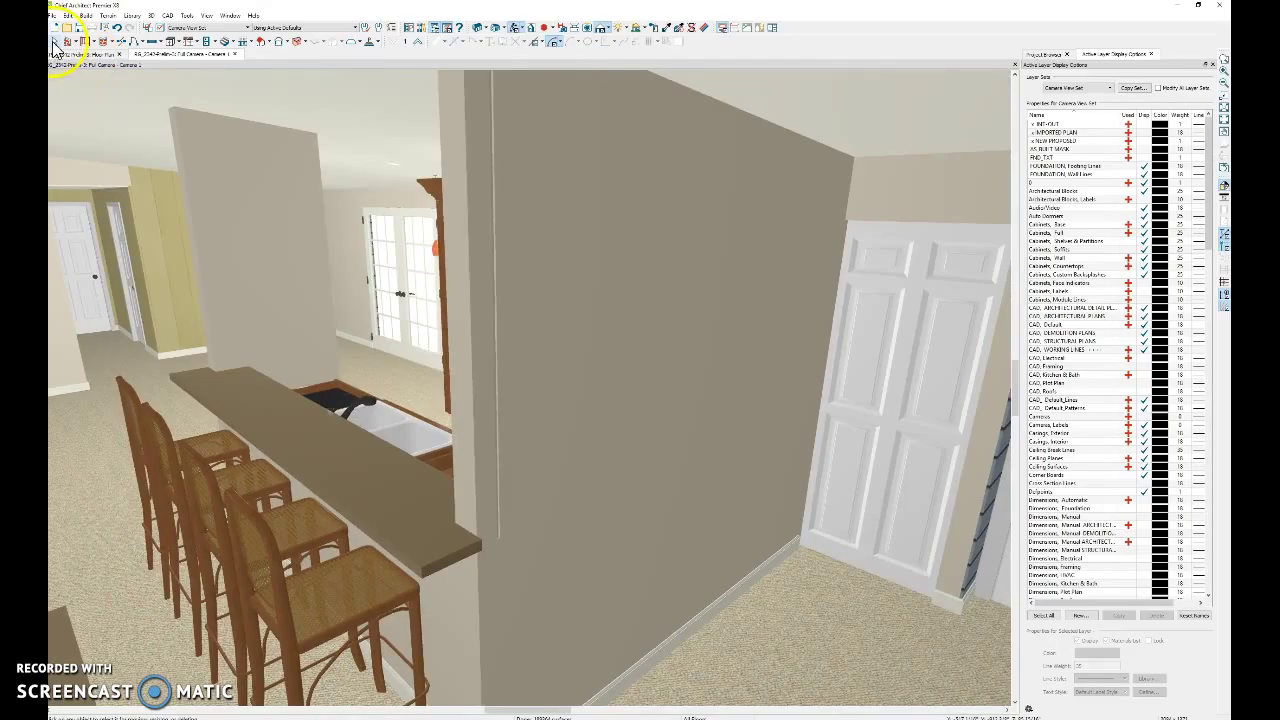
pyautogui.click(468, 182)
pyautogui.moveTo(491, 183); pyautogui.dragTo(503, 179)
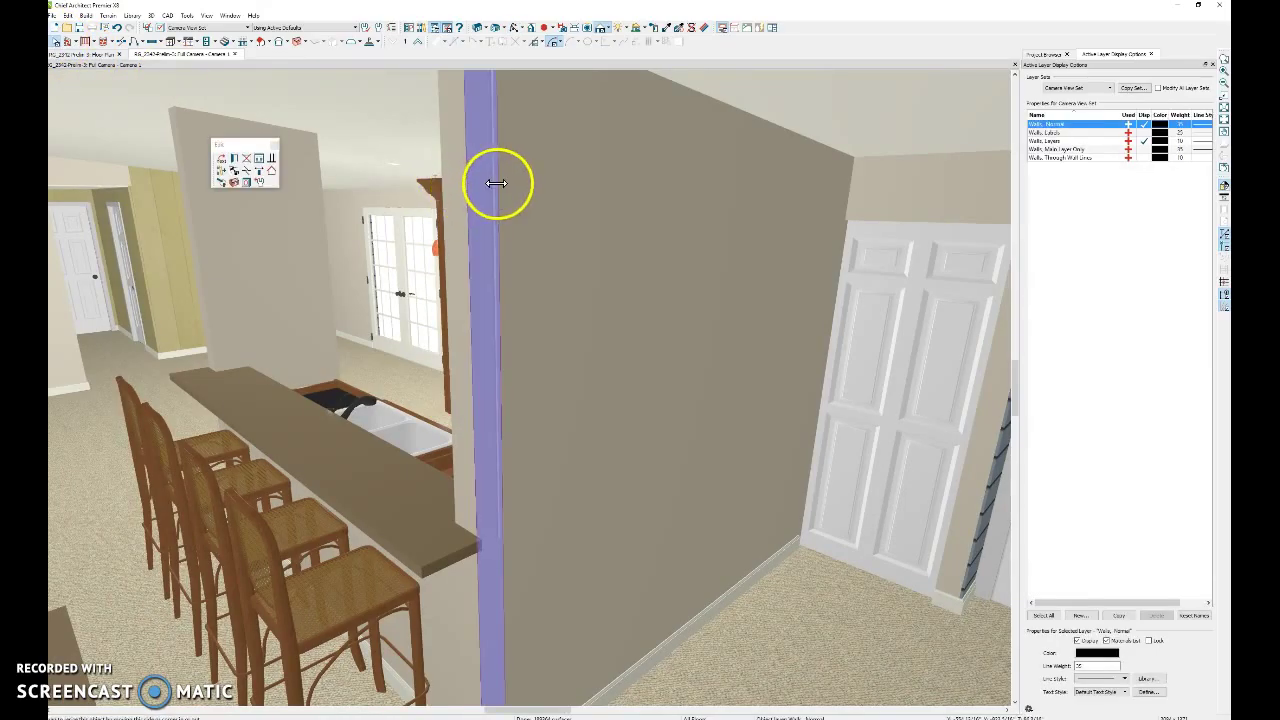
pyautogui.click(688, 306)
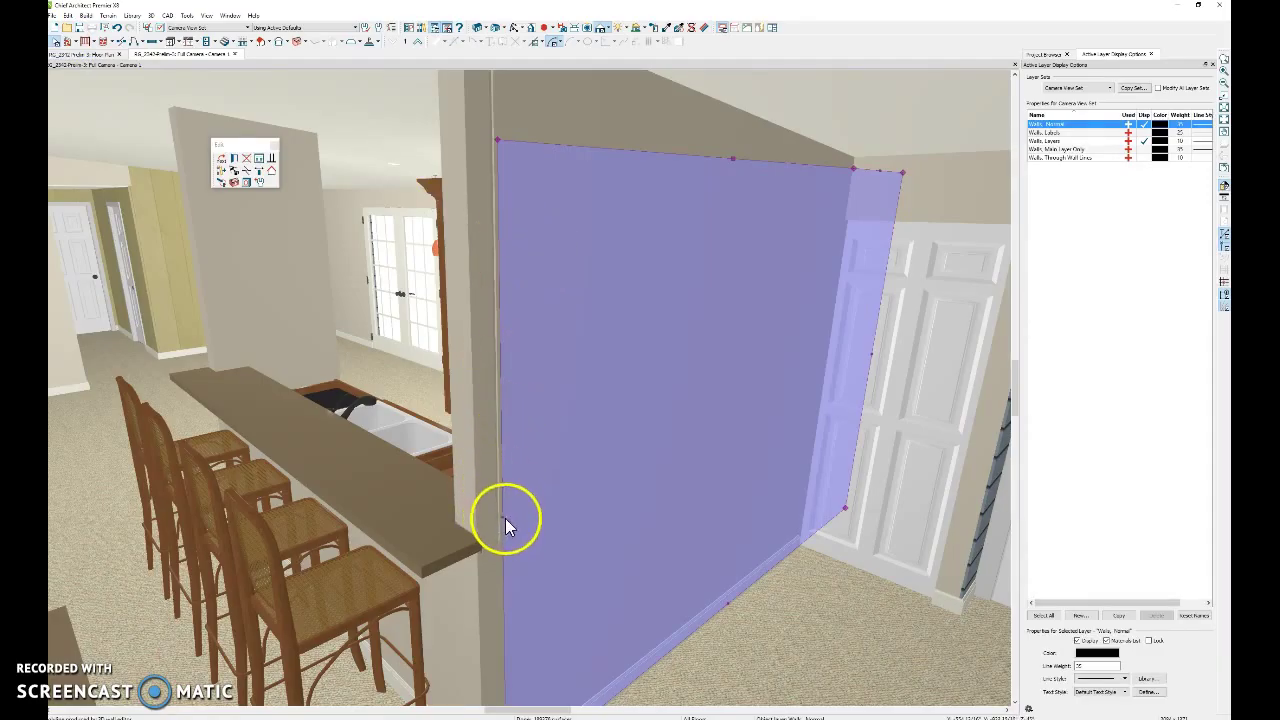
pyautogui.moveTo(505, 518); pyautogui.dragTo(494, 521)
pyautogui.hotkey('ctrl', 'z')
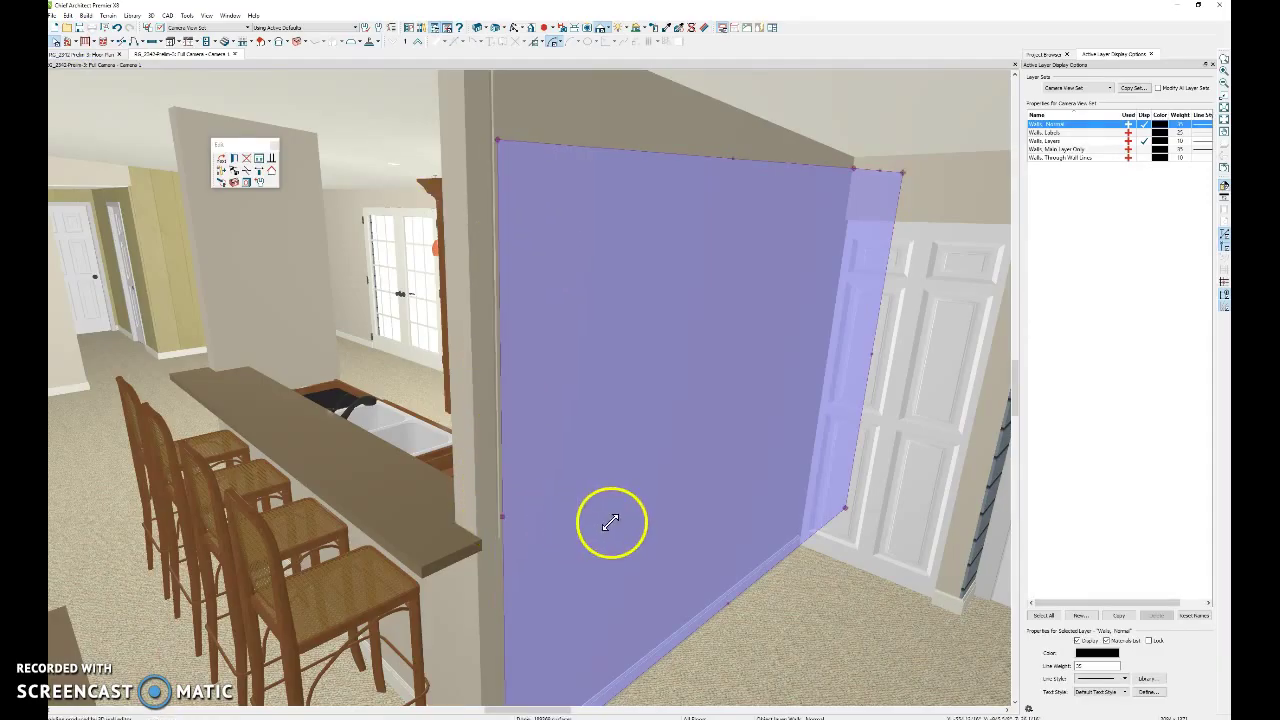
# Step: Stretch the partition wall's end over to the bar wall and check the join
pyautogui.moveTo(531, 394); pyautogui.dragTo(543, 297, button='middle')
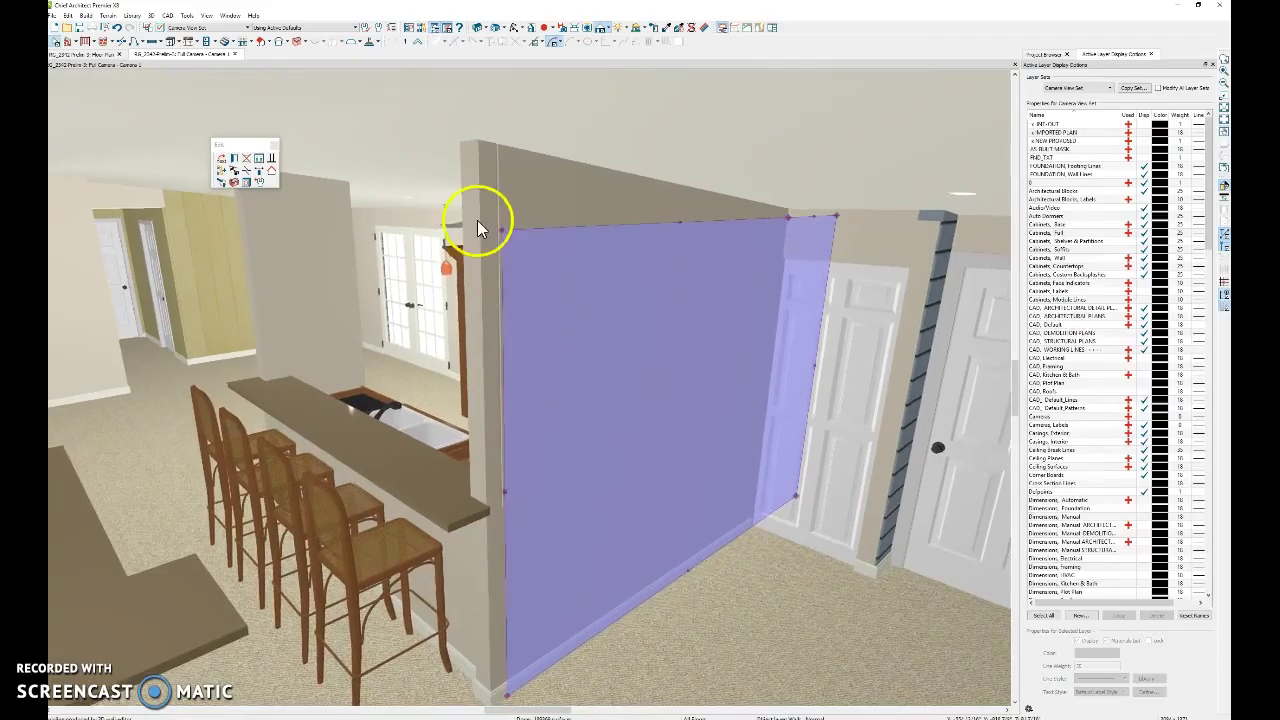
pyautogui.click(492, 200)
pyautogui.moveTo(494, 197)
pyautogui.mouseDown(button='middle')
pyautogui.moveTo(491, 326)
pyautogui.moveTo(500, 219)
pyautogui.mouseUp(button='middle')
pyautogui.click(507, 246)
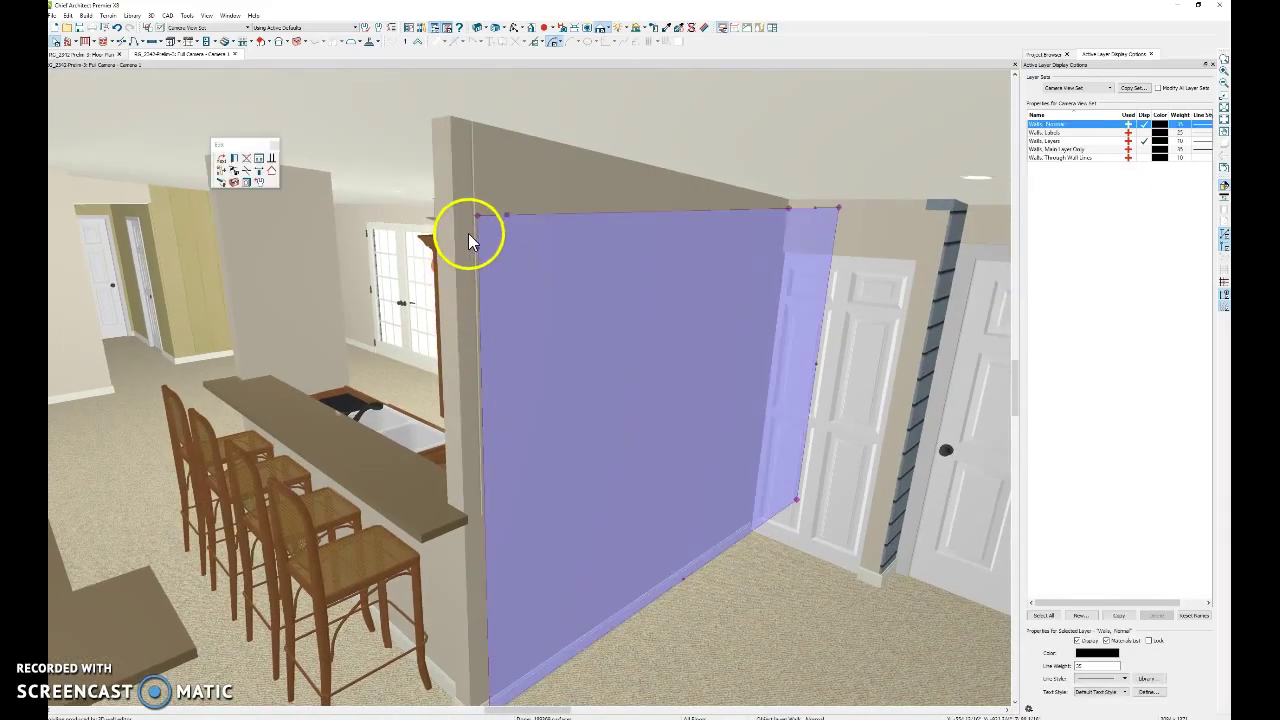
pyautogui.click(468, 233)
pyautogui.scroll(2, 468, 235)
pyautogui.scroll(2, 468, 235)
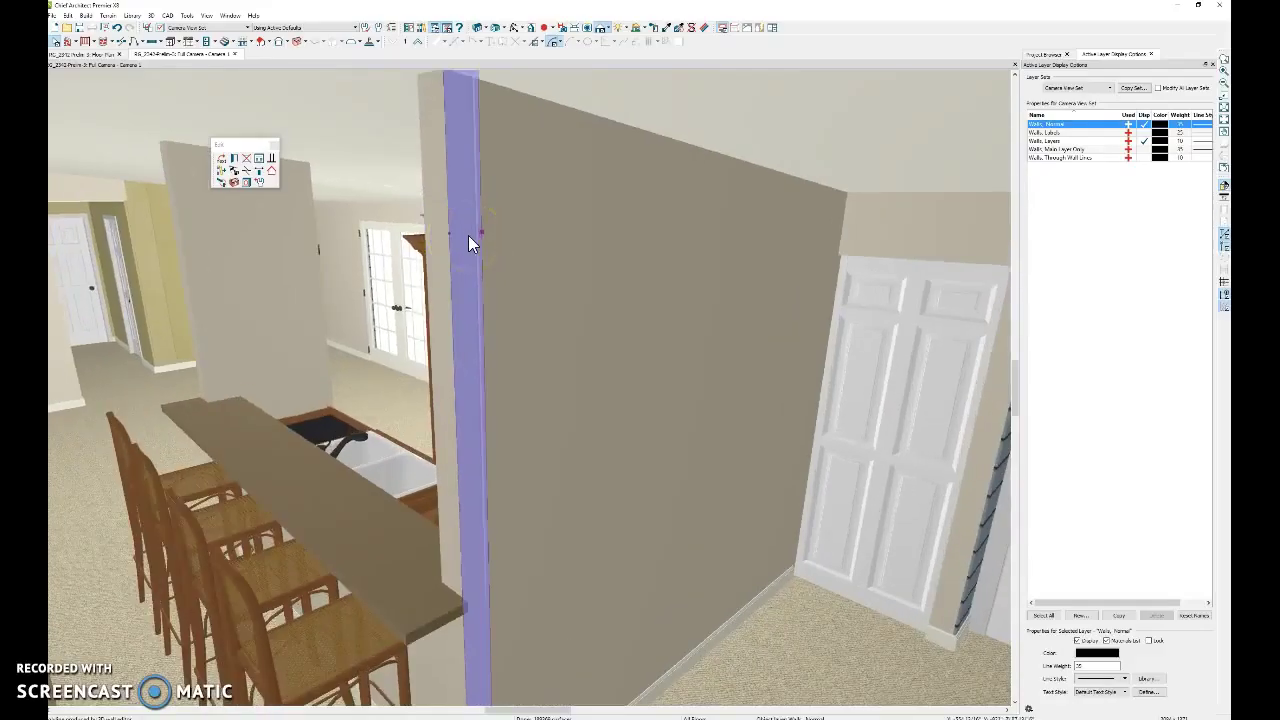
pyautogui.moveTo(480, 237)
pyautogui.mouseDown()
pyautogui.moveTo(597, 247)
pyautogui.moveTo(636, 298)
pyautogui.mouseUp()
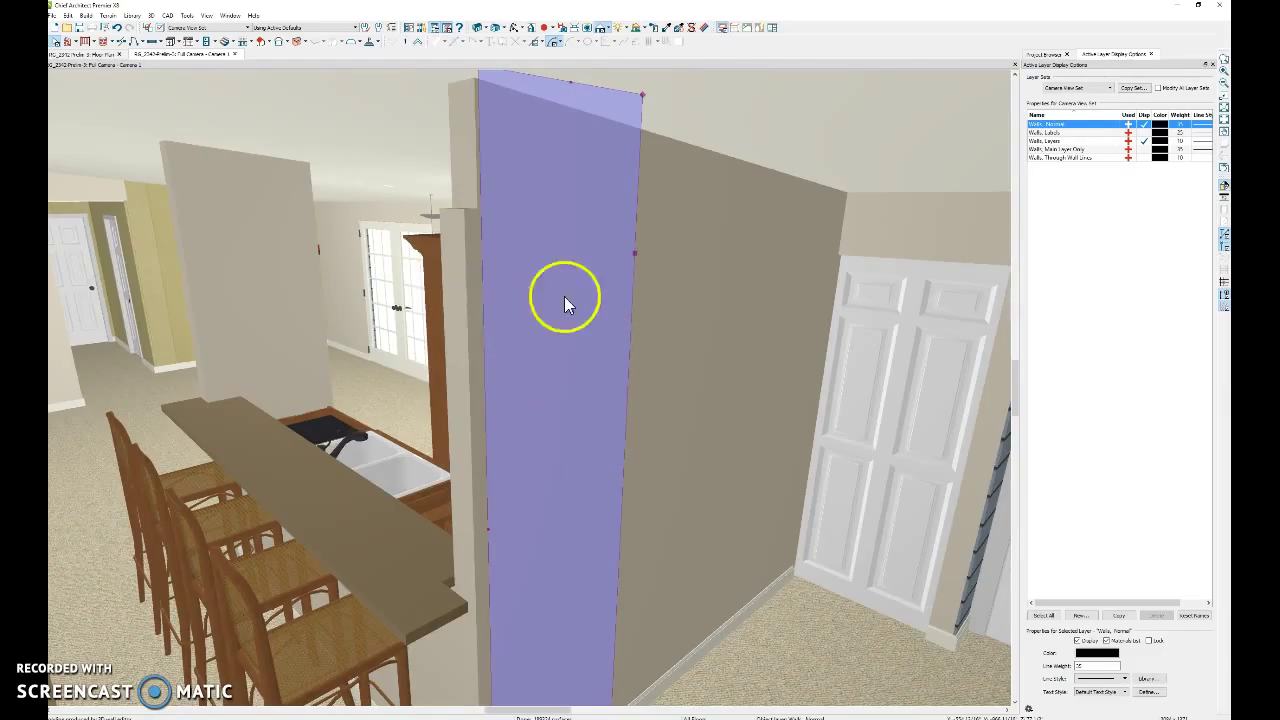
pyautogui.press('Escape')
pyautogui.click(466, 345)
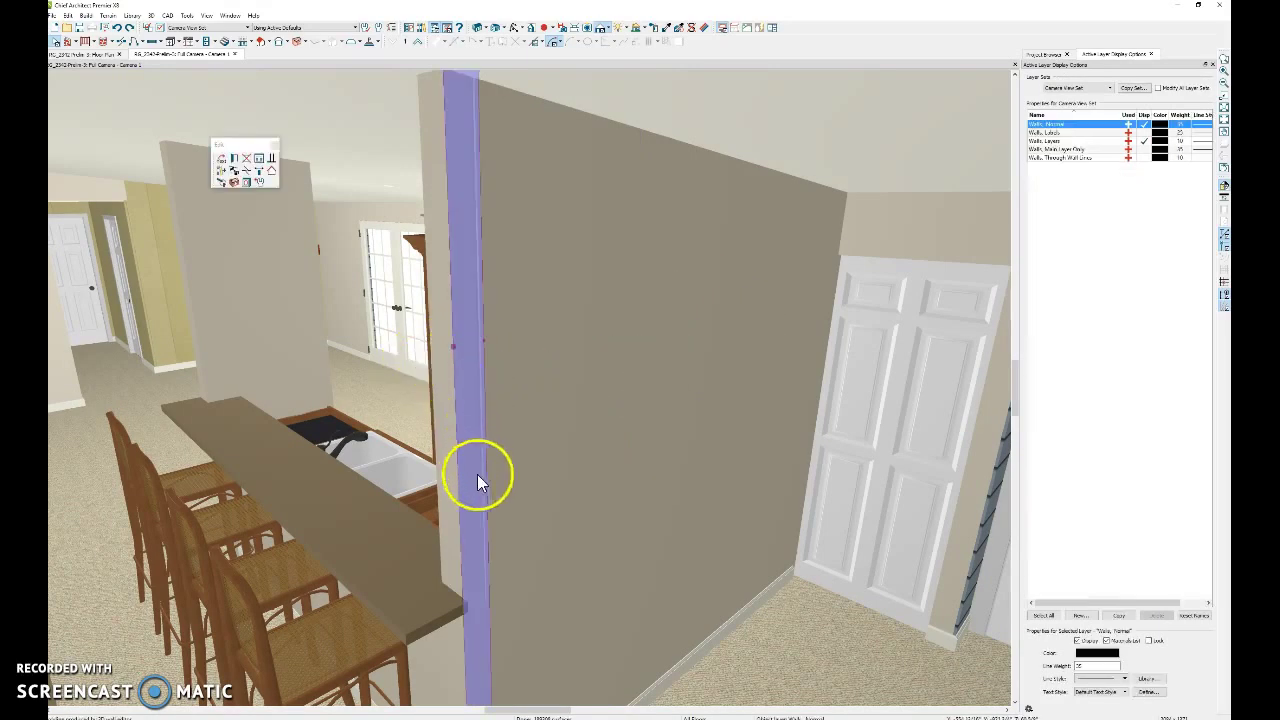
pyautogui.click(505, 505)
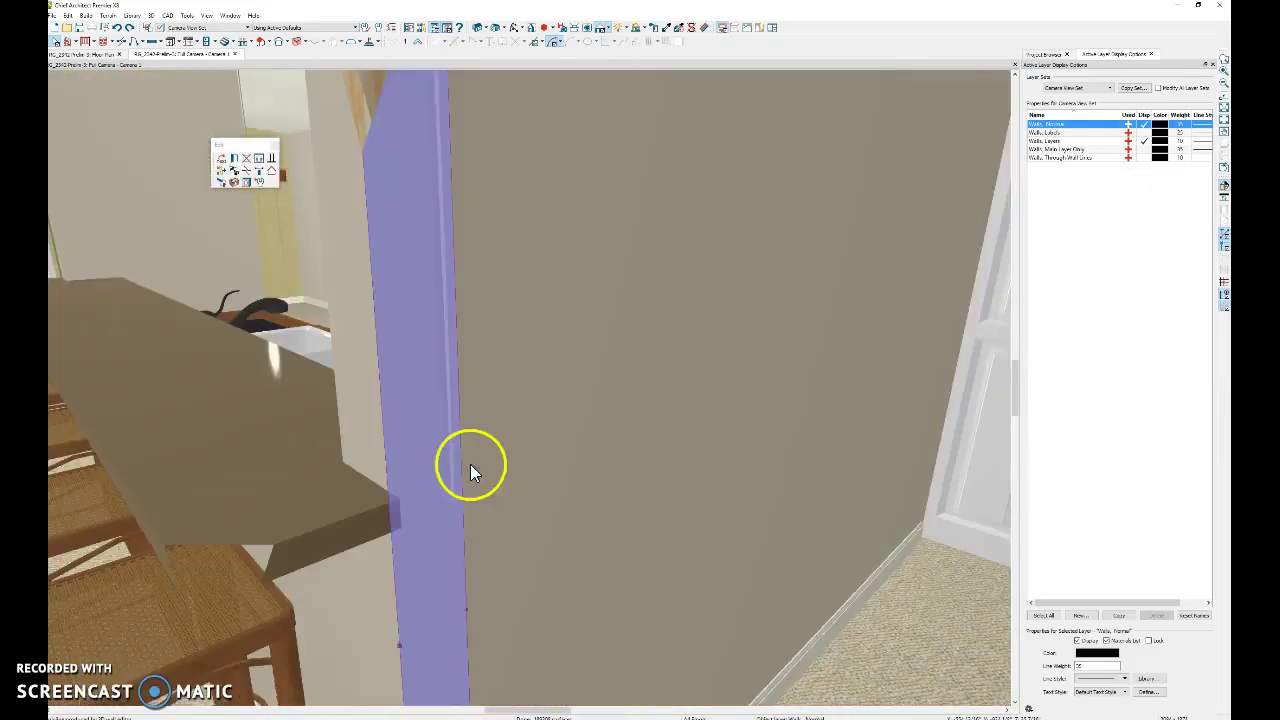
pyautogui.click(422, 501)
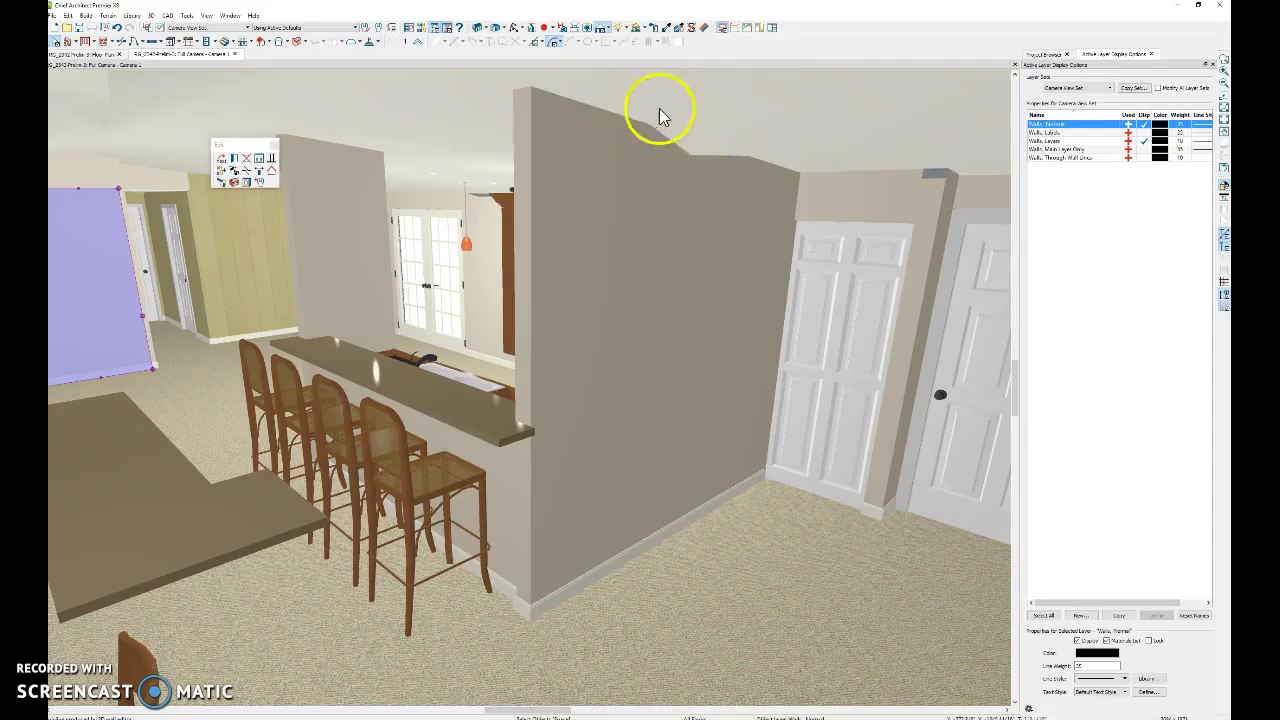
pyautogui.moveTo(634, 313)
pyautogui.mouseDown()
pyautogui.moveTo(623, 277)
pyautogui.moveTo(551, 320)
pyautogui.moveTo(577, 392)
pyautogui.mouseUp()
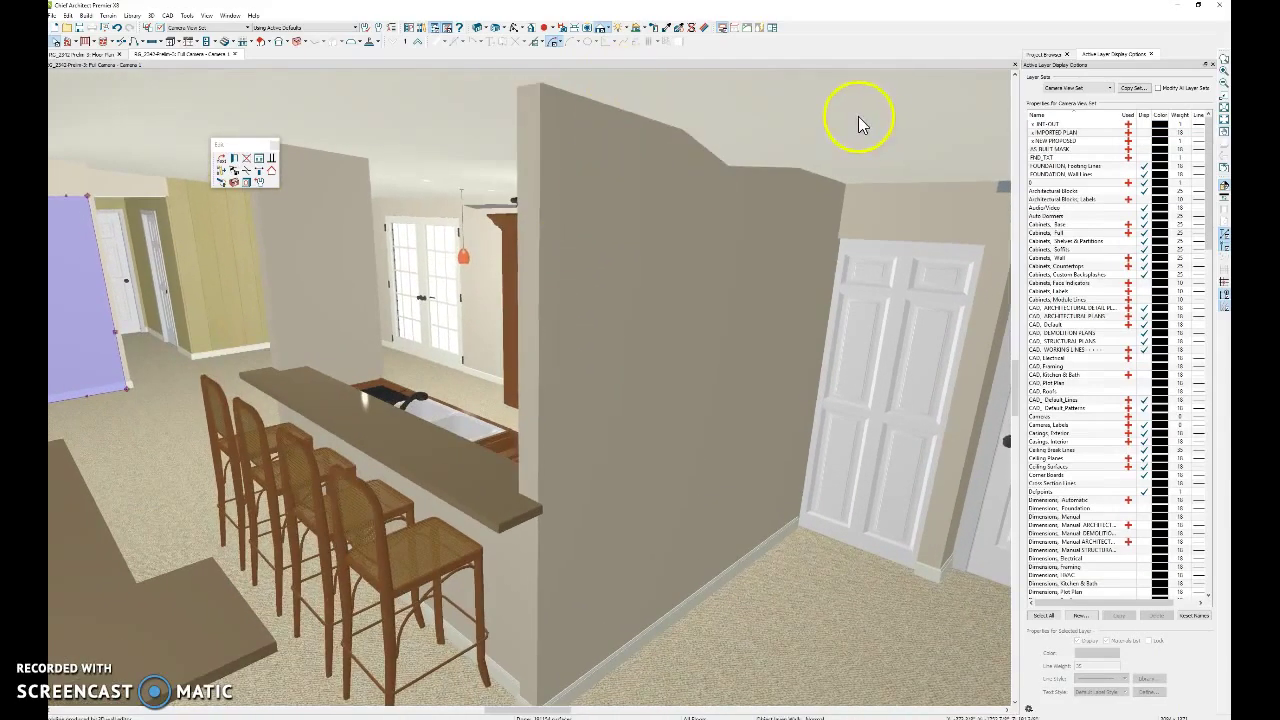
pyautogui.click(723, 143)
pyautogui.click(730, 173)
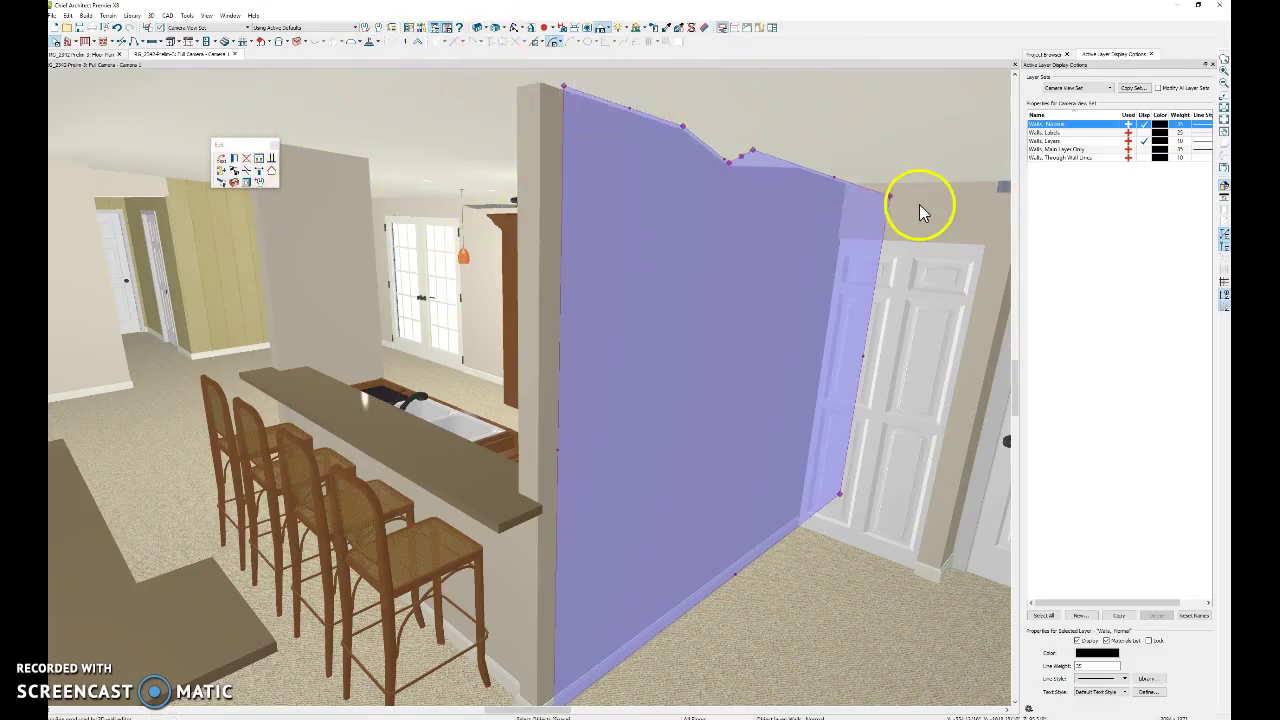
pyautogui.click(482, 350)
pyautogui.click(591, 408)
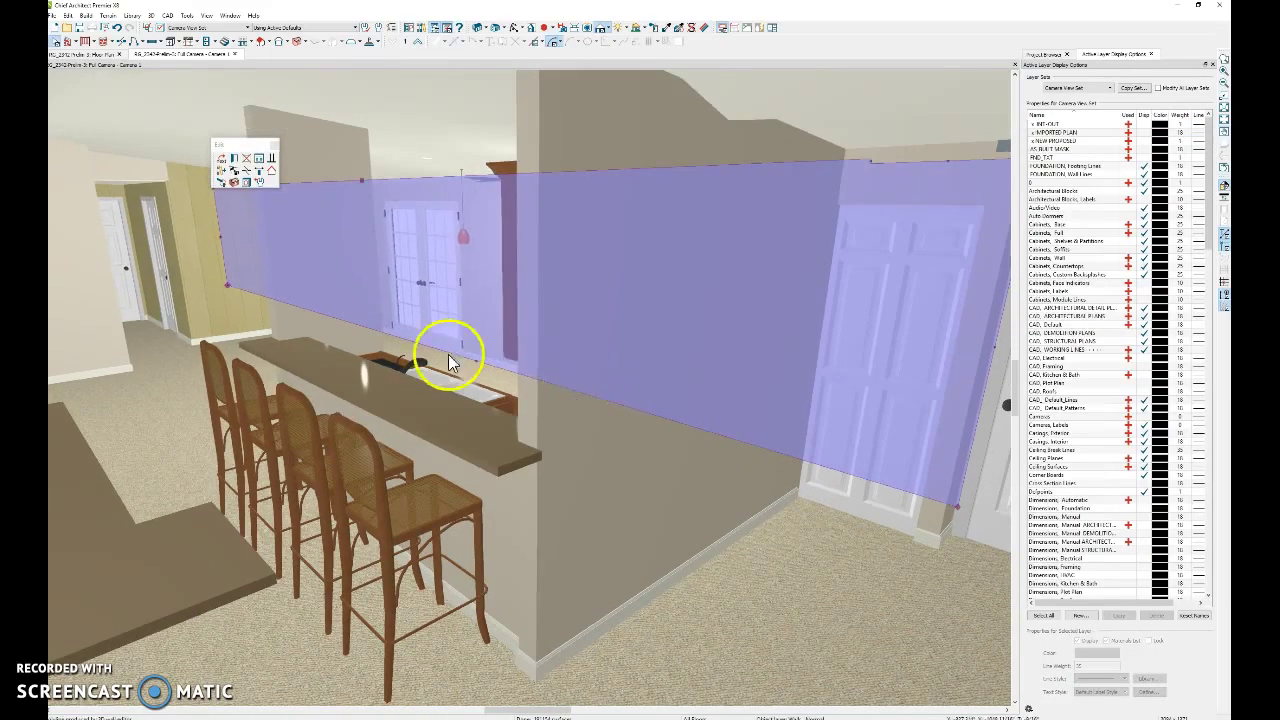
pyautogui.click(427, 355)
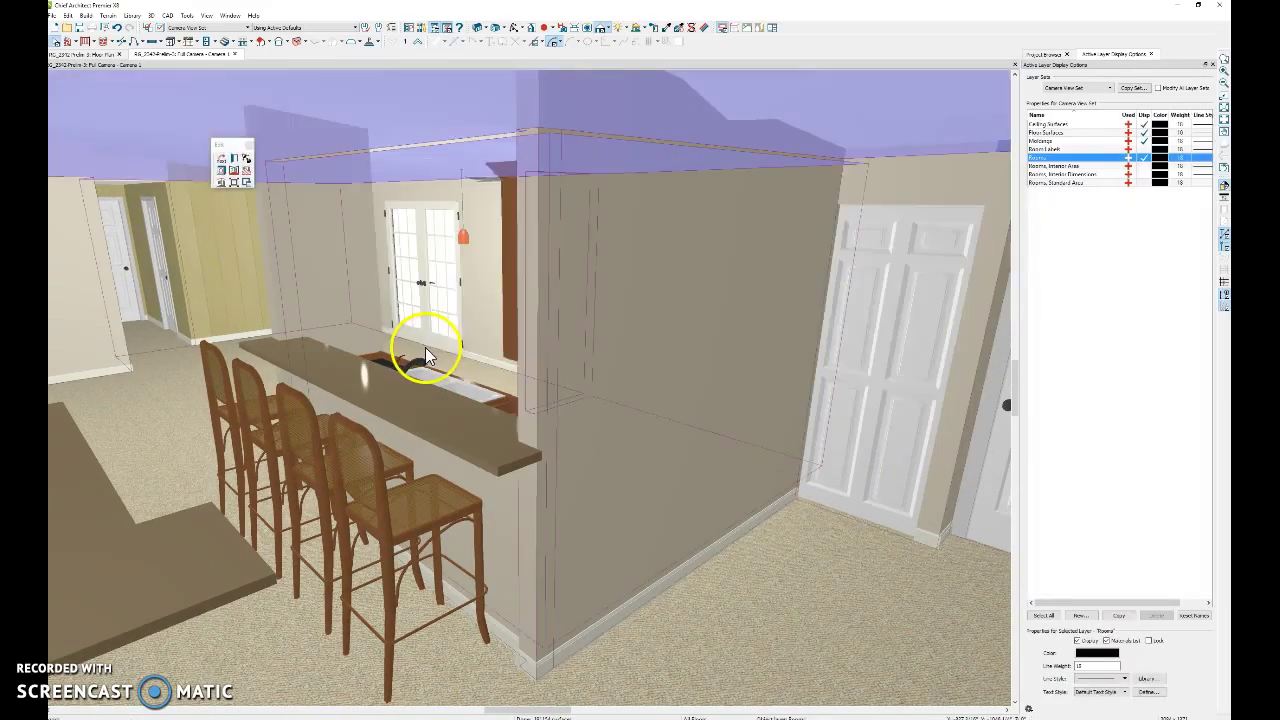
pyautogui.click(517, 31)
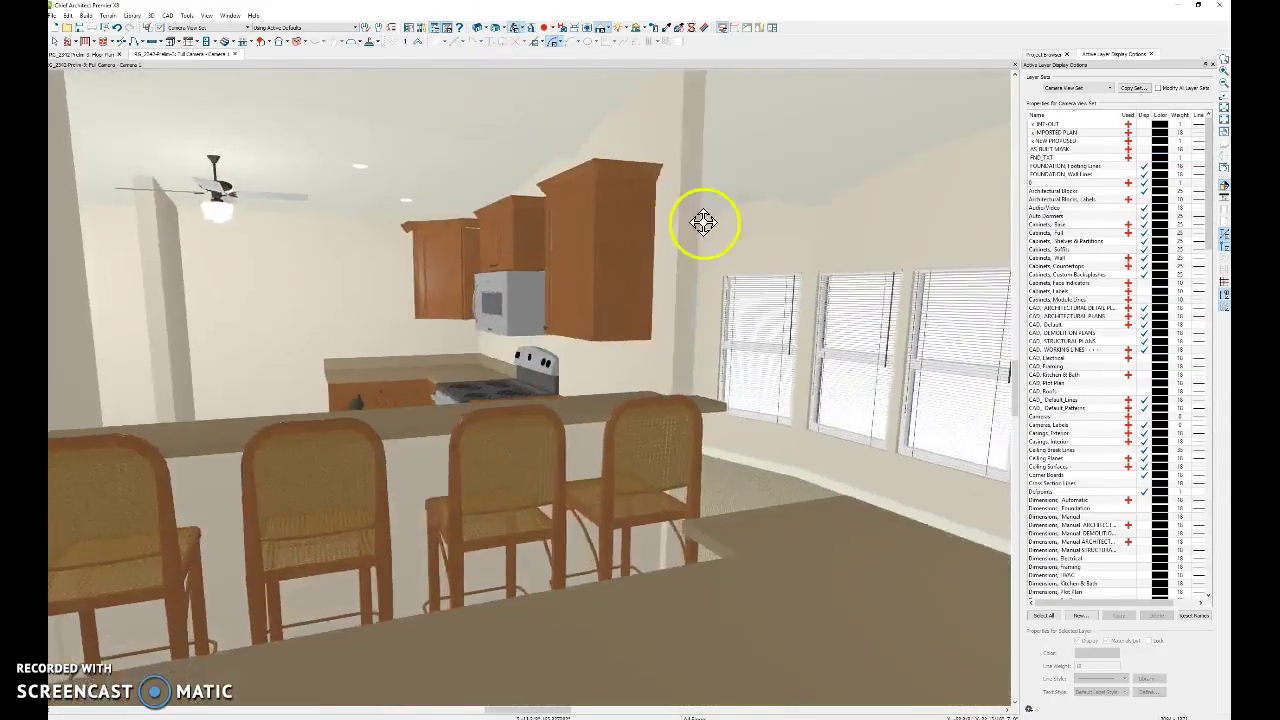
pyautogui.moveTo(571, 254)
pyautogui.mouseDown()
pyautogui.moveTo(728, 244)
pyautogui.moveTo(657, 229)
pyautogui.moveTo(528, 234)
pyautogui.mouseUp()
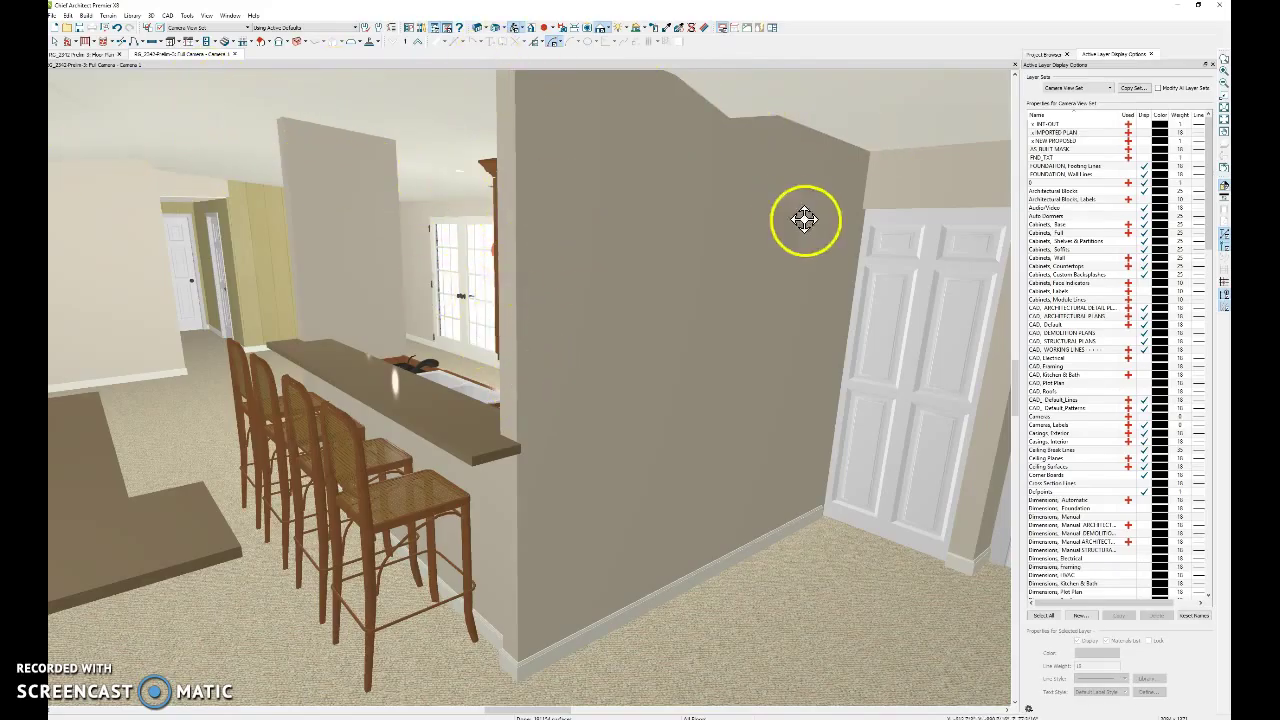
pyautogui.moveTo(586, 322)
pyautogui.mouseDown()
pyautogui.moveTo(556, 316)
pyautogui.moveTo(623, 406)
pyautogui.moveTo(568, 472)
pyautogui.moveTo(491, 380)
pyautogui.moveTo(500, 409)
pyautogui.moveTo(594, 432)
pyautogui.moveTo(608, 363)
pyautogui.moveTo(611, 409)
pyautogui.moveTo(666, 406)
pyautogui.moveTo(580, 427)
pyautogui.moveTo(689, 391)
pyautogui.moveTo(654, 455)
pyautogui.mouseUp()
pyautogui.scroll(-10, 556, 316)
pyautogui.scroll(3, 503, 409)
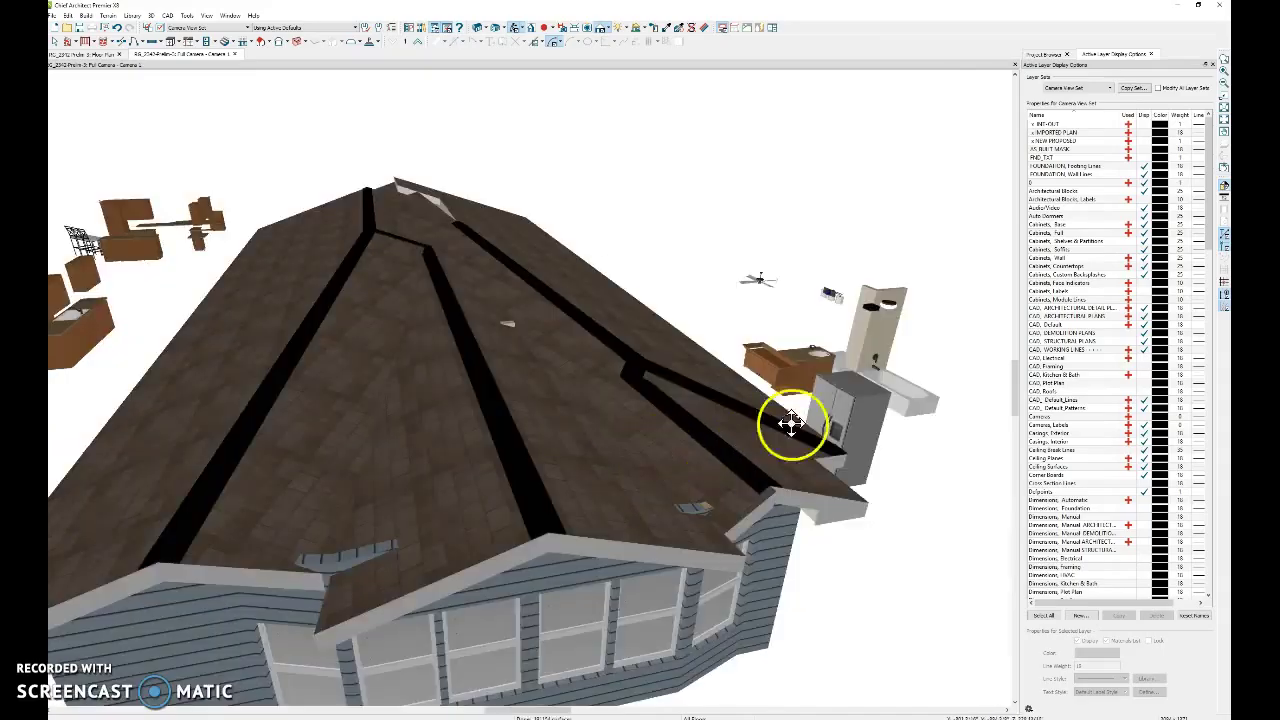
pyautogui.moveTo(517, 557)
pyautogui.mouseDown()
pyautogui.moveTo(557, 517)
pyautogui.moveTo(523, 503)
pyautogui.moveTo(543, 506)
pyautogui.moveTo(674, 437)
pyautogui.moveTo(717, 455)
pyautogui.moveTo(486, 394)
pyautogui.mouseUp()
pyautogui.moveTo(634, 486)
pyautogui.mouseDown()
pyautogui.moveTo(669, 447)
pyautogui.moveTo(560, 420)
pyautogui.moveTo(651, 391)
pyautogui.moveTo(737, 460)
pyautogui.moveTo(729, 406)
pyautogui.moveTo(649, 411)
pyautogui.moveTo(666, 426)
pyautogui.moveTo(587, 410)
pyautogui.moveTo(609, 411)
pyautogui.mouseUp()
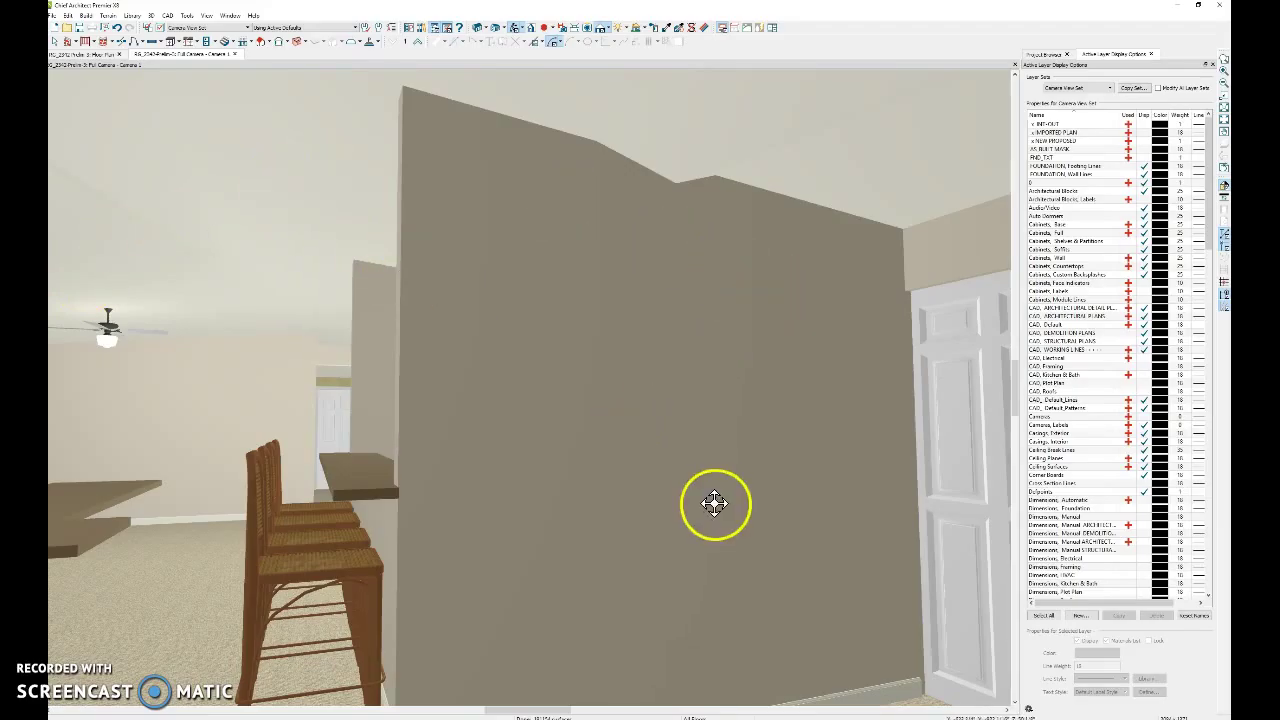
pyautogui.moveTo(714, 506)
pyautogui.mouseDown()
pyautogui.moveTo(700, 466)
pyautogui.moveTo(646, 414)
pyautogui.moveTo(751, 420)
pyautogui.moveTo(737, 449)
pyautogui.mouseUp()
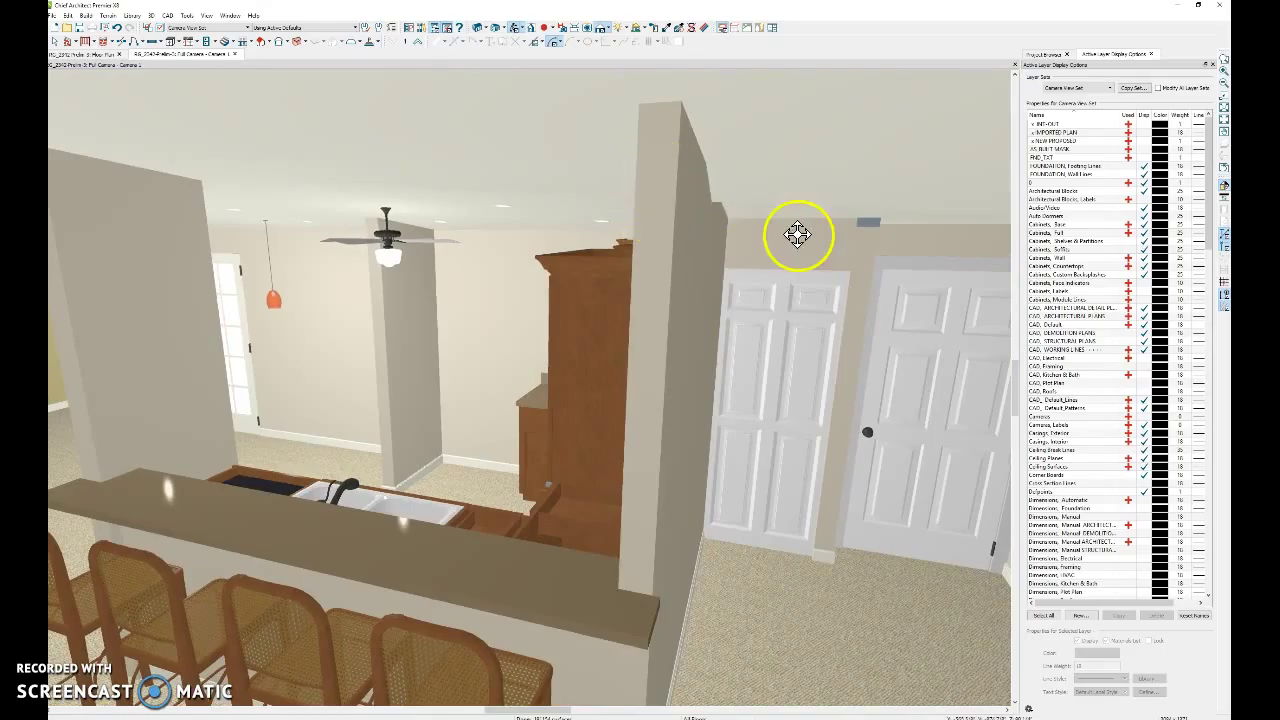
pyautogui.moveTo(797, 234)
pyautogui.mouseDown()
pyautogui.moveTo(751, 220)
pyautogui.moveTo(740, 272)
pyautogui.moveTo(786, 274)
pyautogui.mouseUp()
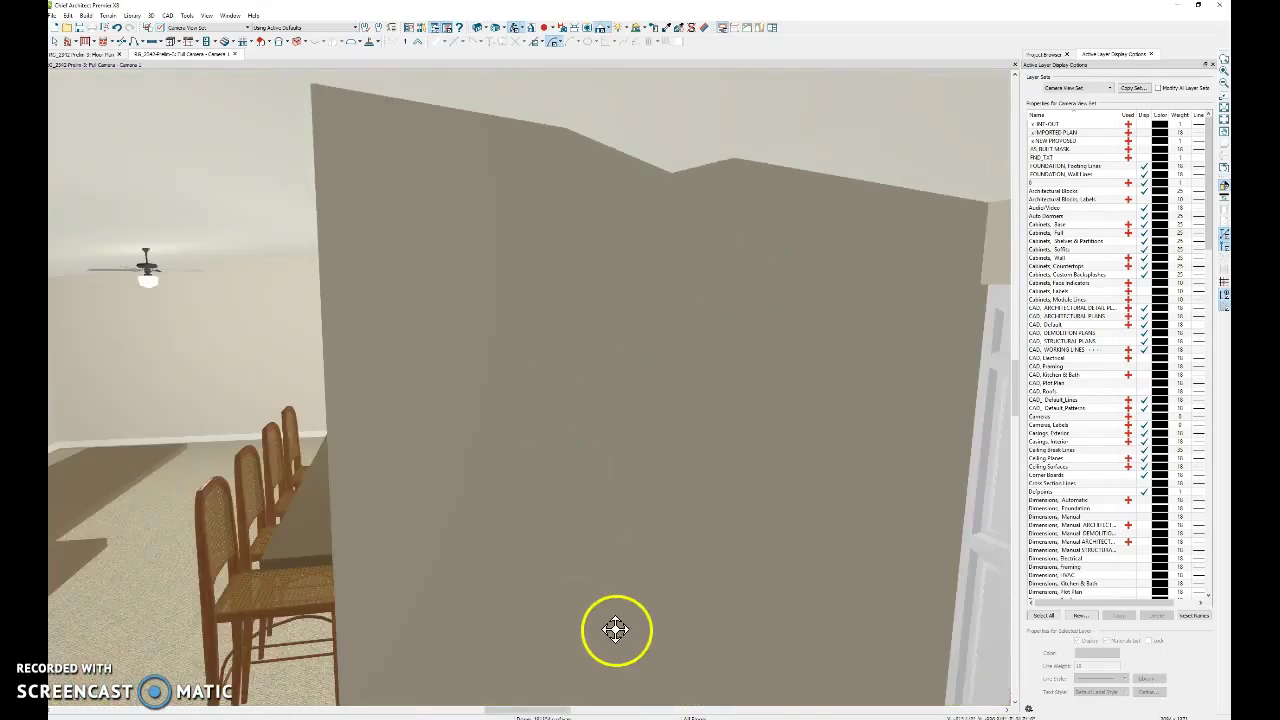
pyautogui.moveTo(500, 334)
pyautogui.mouseDown()
pyautogui.moveTo(571, 349)
pyautogui.moveTo(582, 385)
pyautogui.mouseUp()
pyautogui.moveTo(666, 506)
pyautogui.mouseDown()
pyautogui.moveTo(663, 474)
pyautogui.moveTo(614, 446)
pyautogui.moveTo(617, 242)
pyautogui.mouseUp()
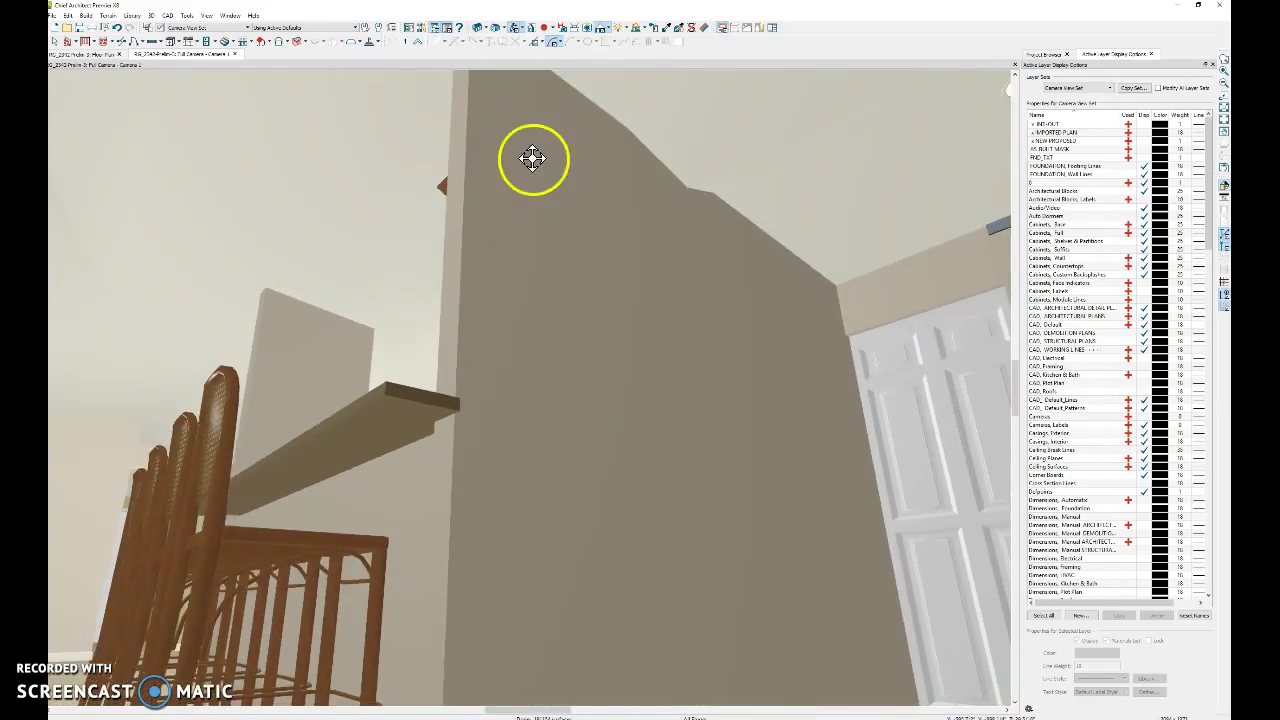
pyautogui.moveTo(517, 409)
pyautogui.mouseDown()
pyautogui.moveTo(655, 302)
pyautogui.moveTo(526, 149)
pyautogui.mouseUp()
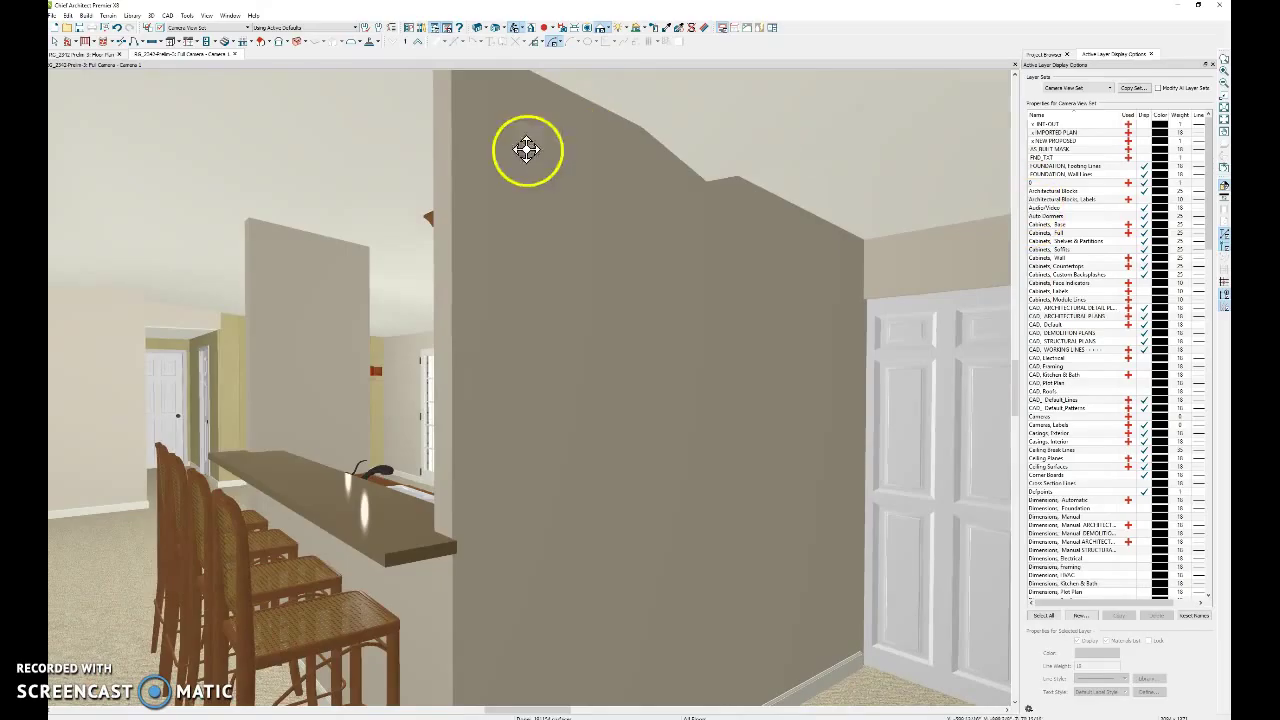